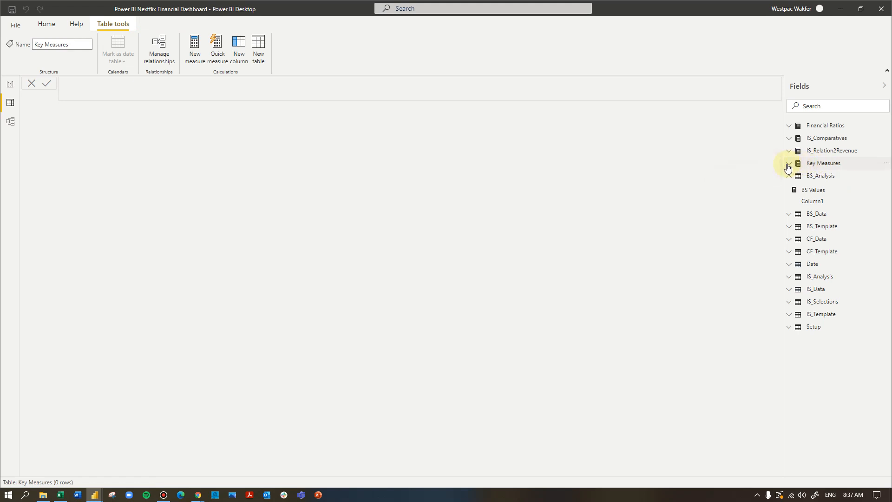
- Expand Key Measures and its Income Statement folder, then start a new measure named Total Current Assets
click(789, 164)
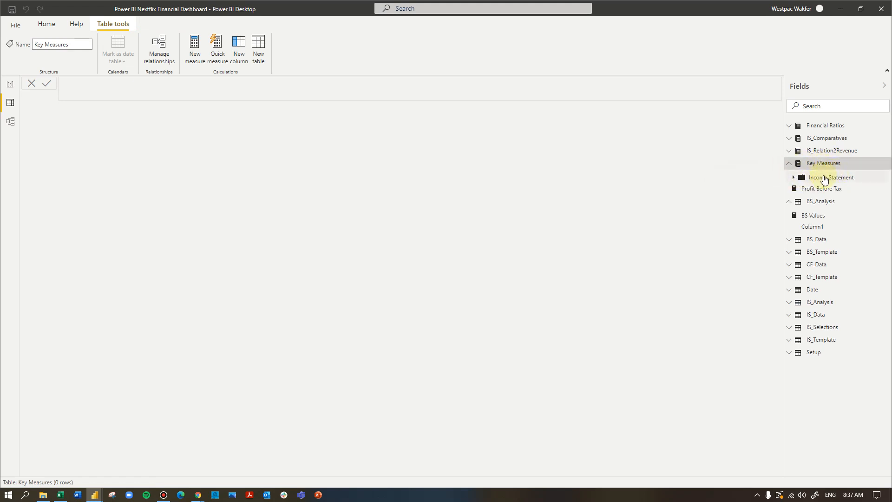
click(793, 178)
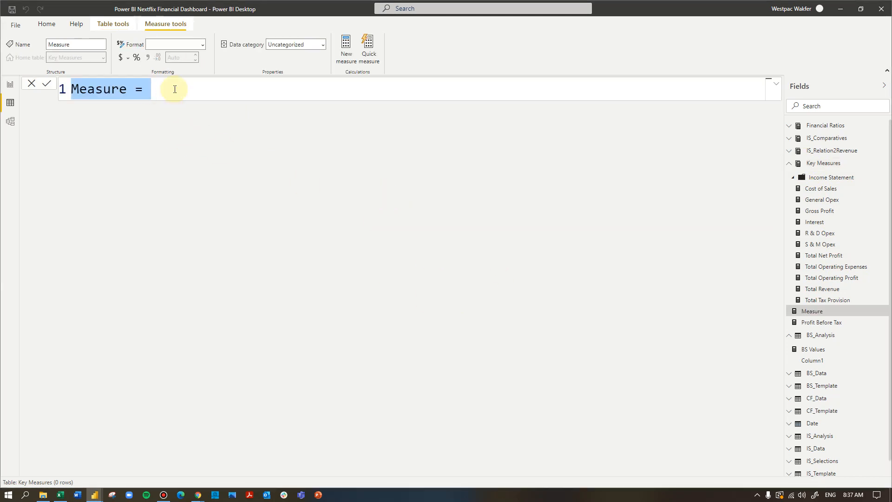
click(172, 88)
drag(172, 88, 70, 87)
text(Total)
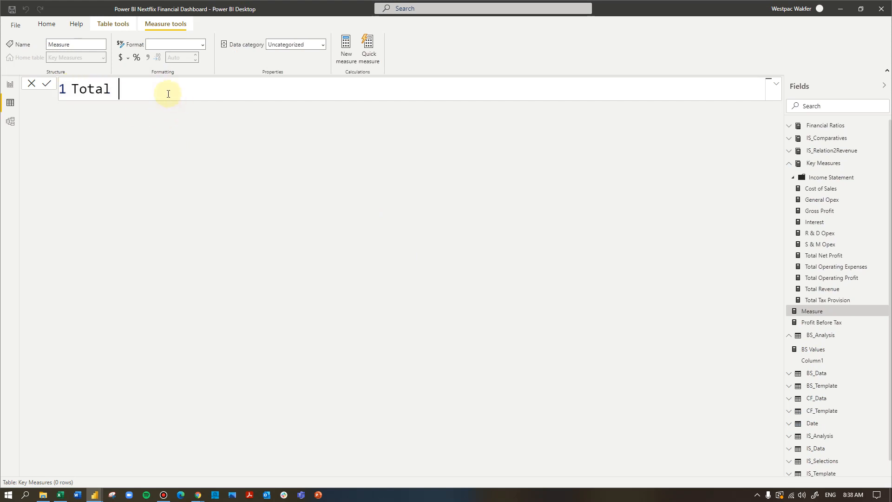
text( Current Assetys)
key(BackSpace)
key(BackSpace)
key(BackSpace)
text(ts )
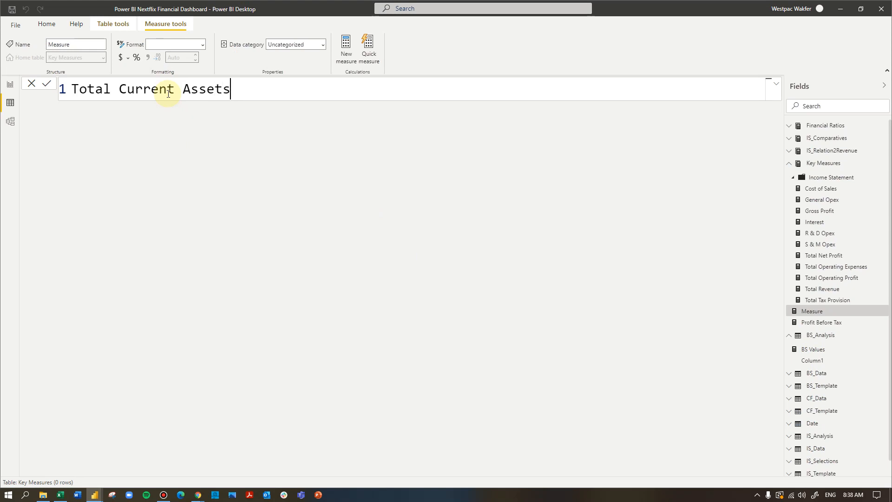
text(=)
key(shift+Return)
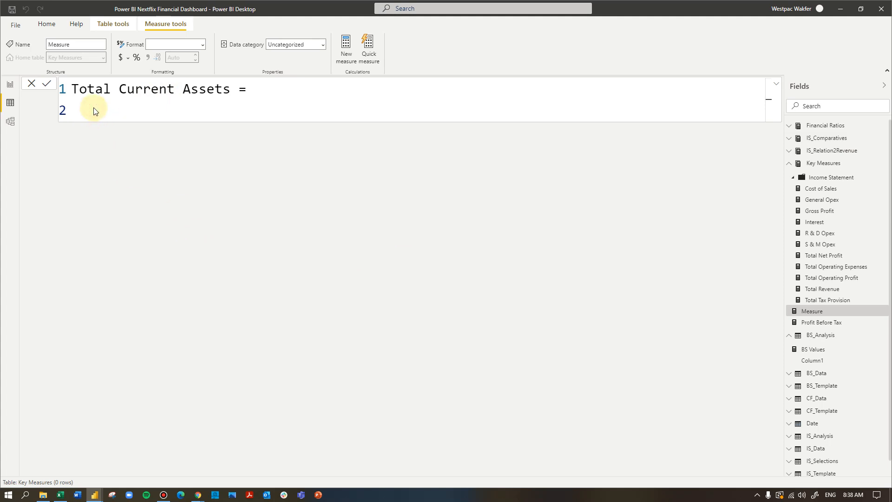
- Define the measure as CALCULATE(BS_Analysis[BS Values],BS_Data[Type] = "Current Assets") and commit it
text(calc)
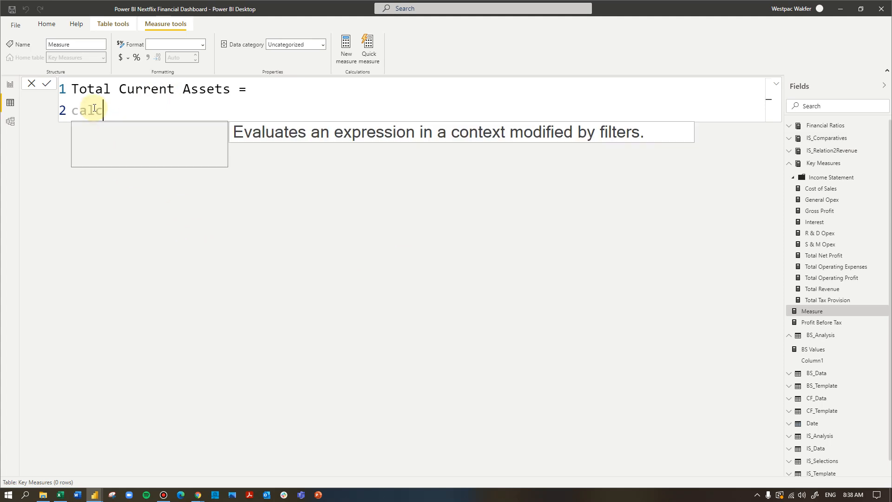
key(Tab)
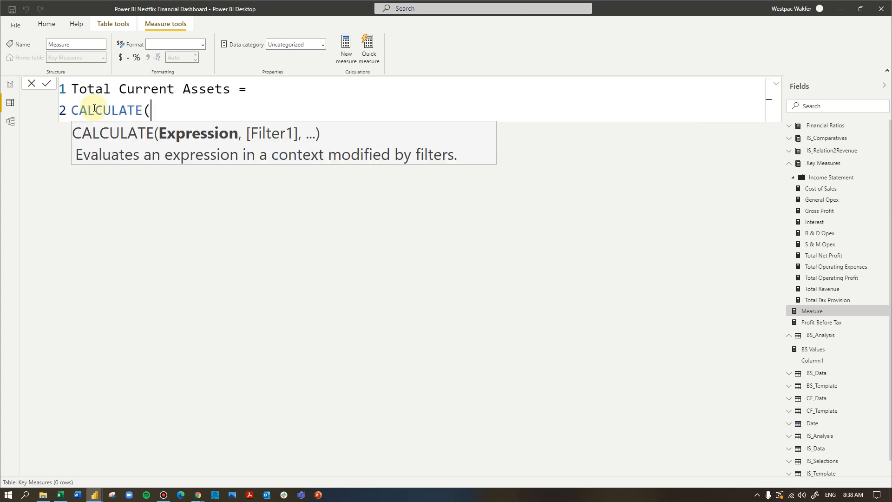
text(bs_)
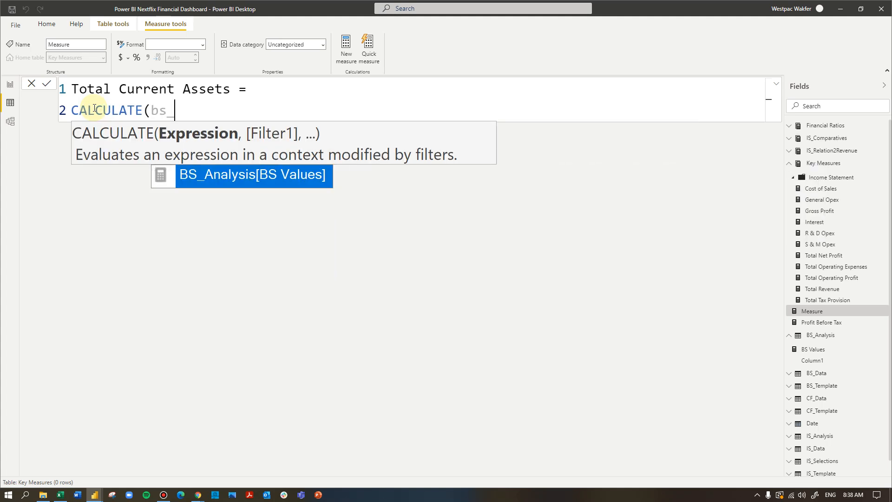
key(Tab)
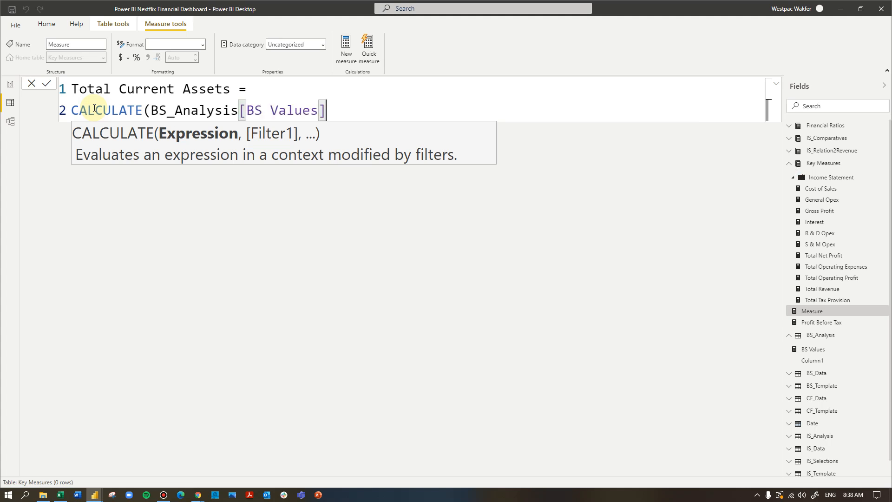
text(,)
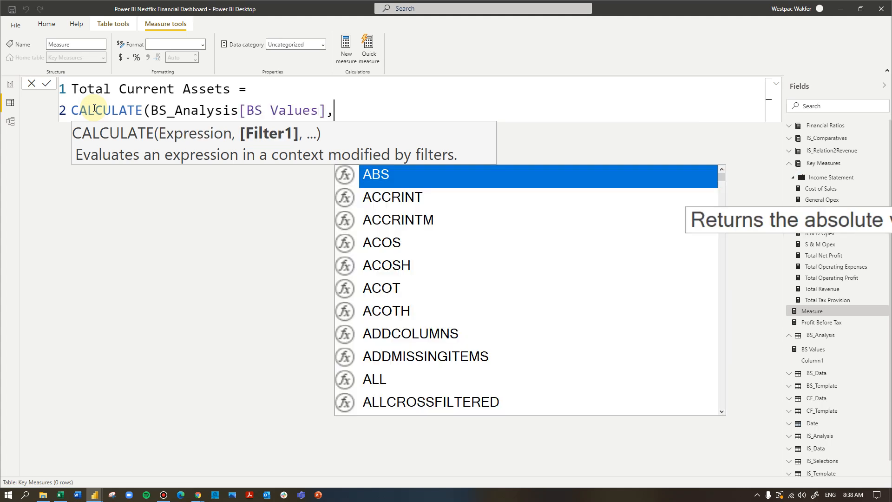
text(bs_data)
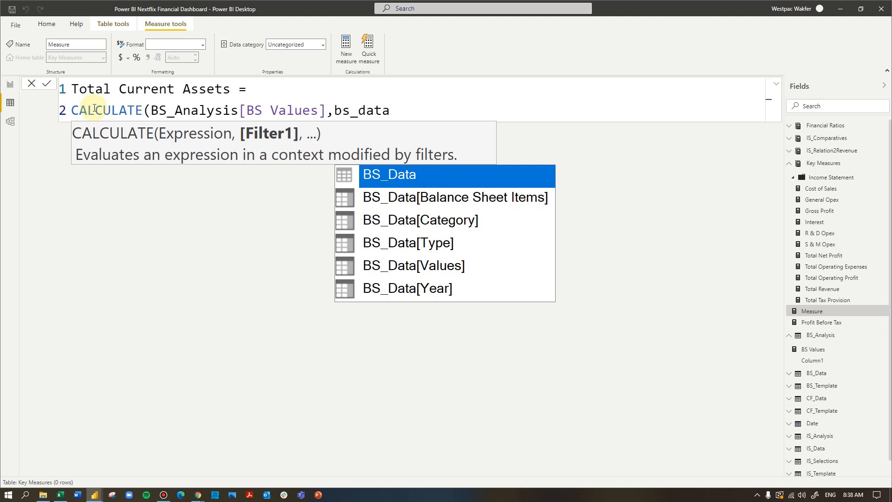
key(Down)
key(Down)
key(Down)
key(Tab)
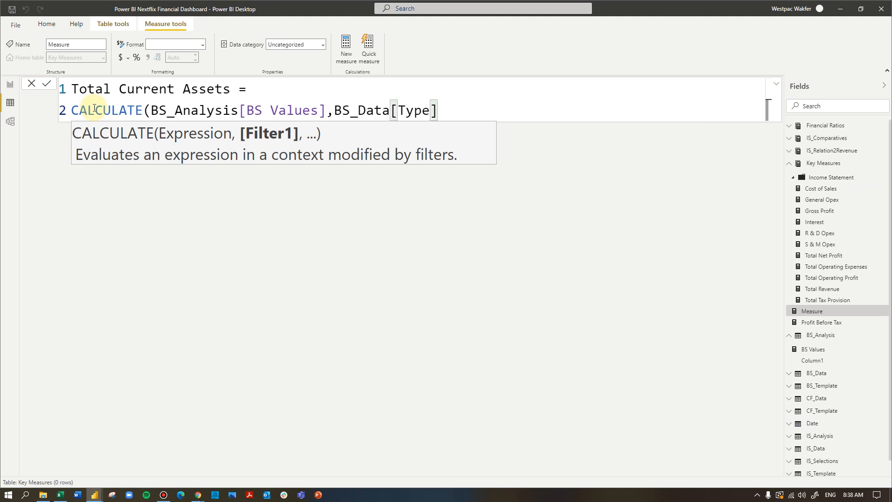
text(= "Cu)
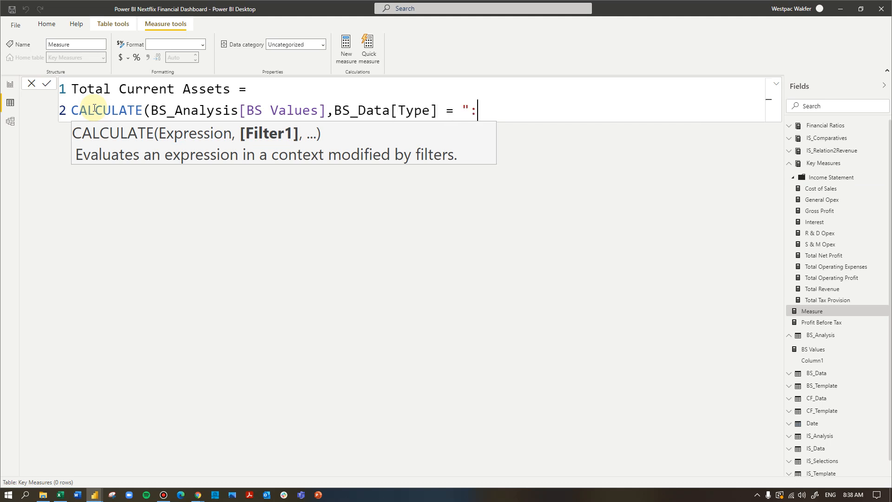
text(rrent Assets)
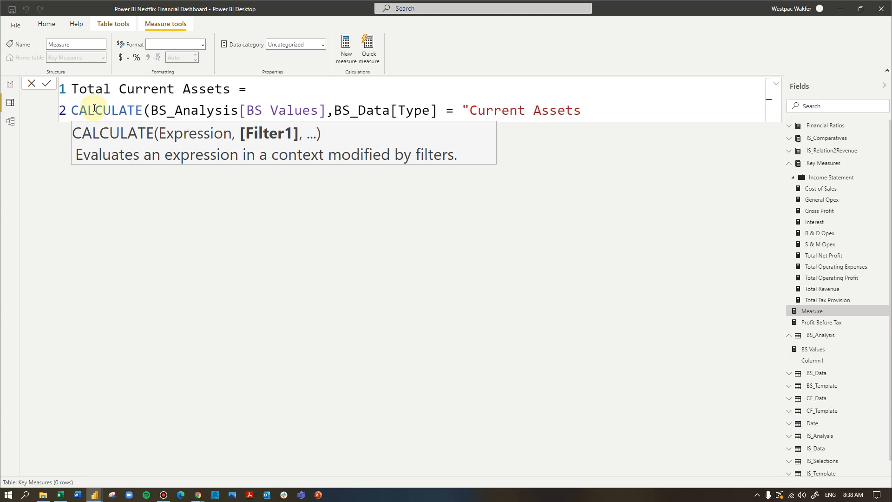
text("))
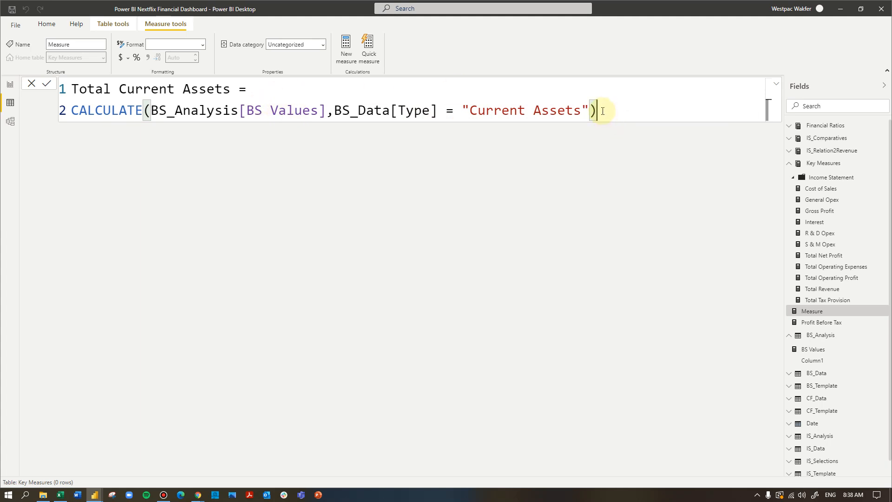
key(Return)
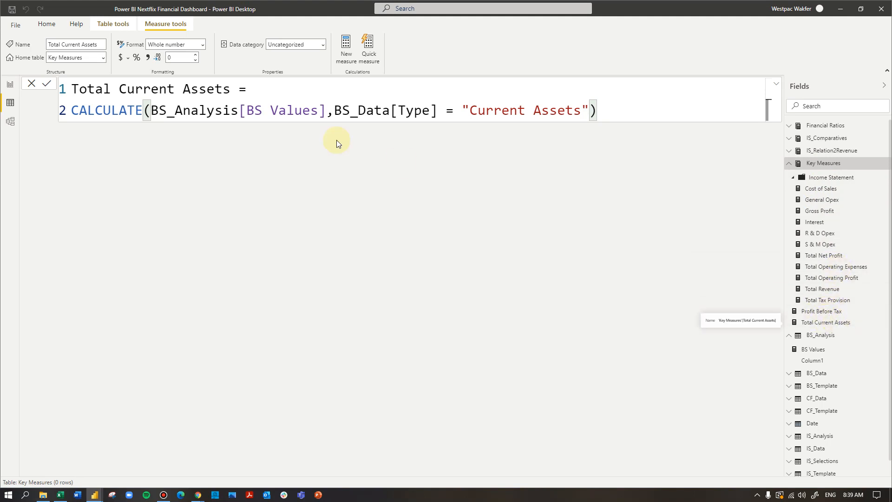
- Create another new measure and name it Total Non-Current Assets
click(346, 49)
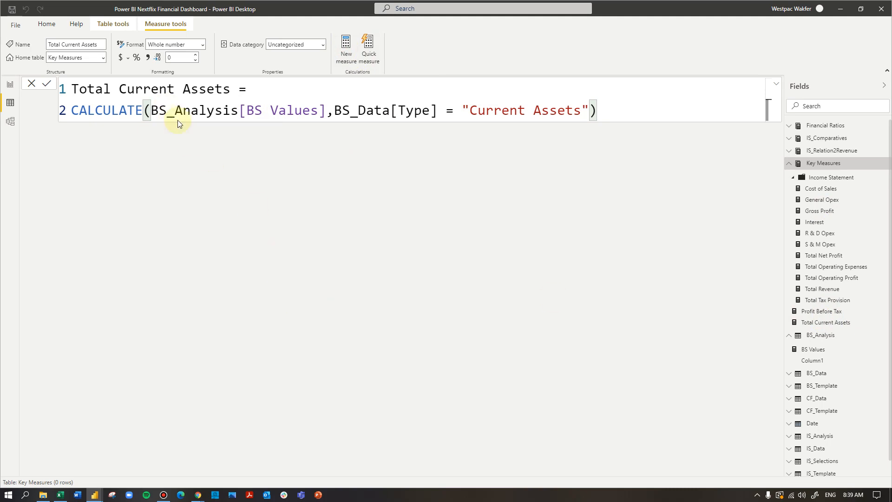
drag(172, 91, 71, 89)
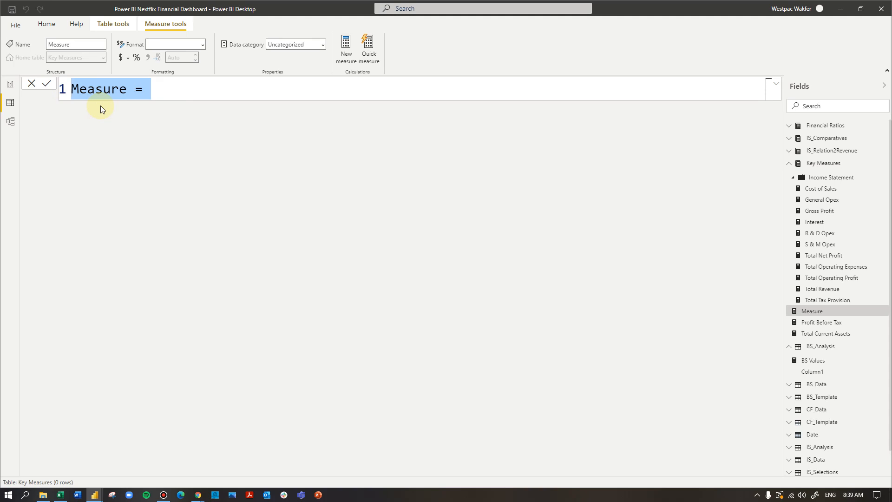
text(T)
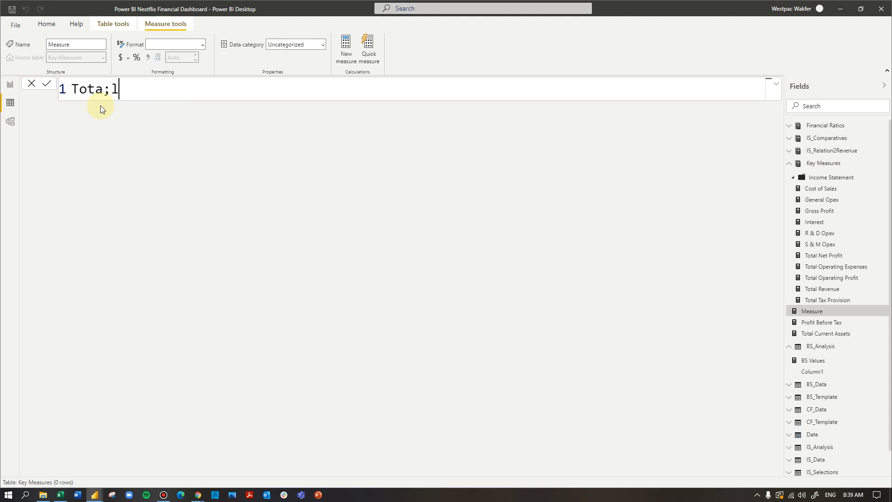
text(otal Non-Current A)
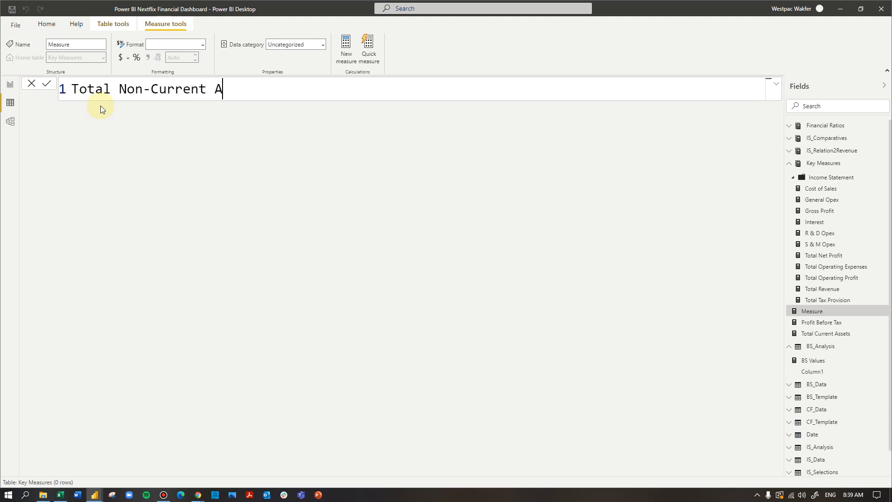
text(ssets =)
key(shift+Return)
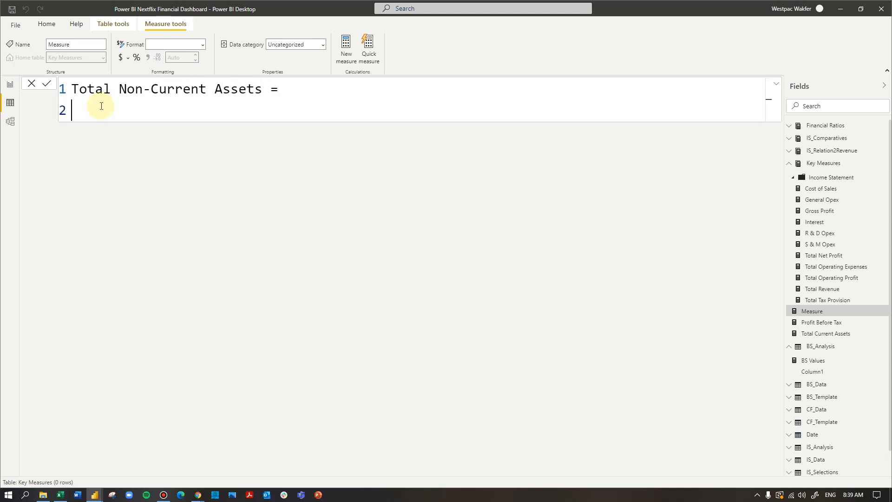
- Define it as CALCULATE(BS_Analysis[BS Values],BS_Data[Type] = "Non-Current Assets") and commit the measure
text(cal)
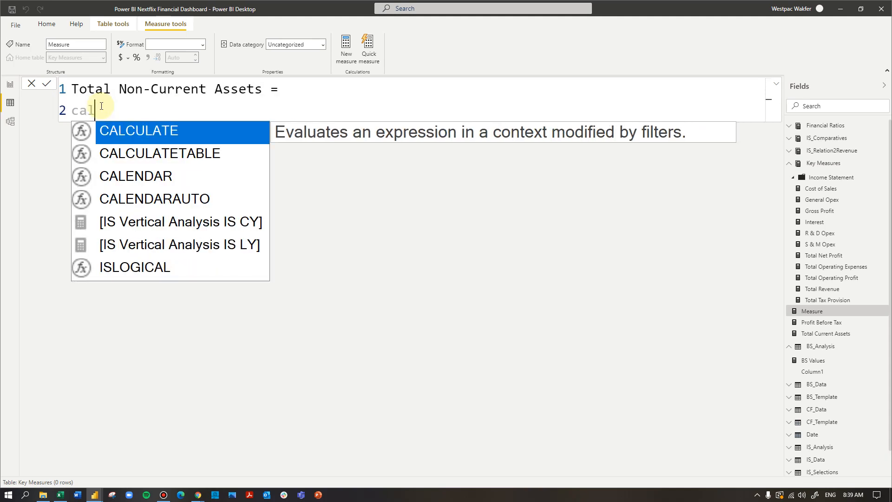
key(Tab)
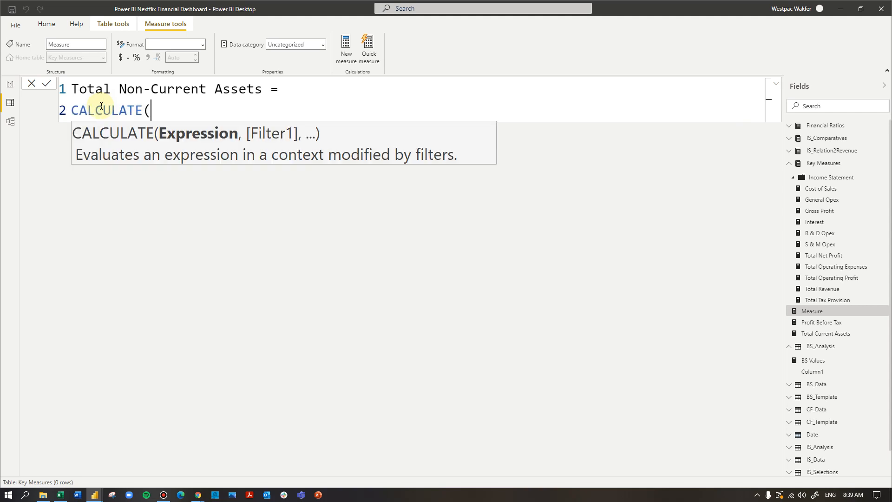
text(bs)
key(Tab)
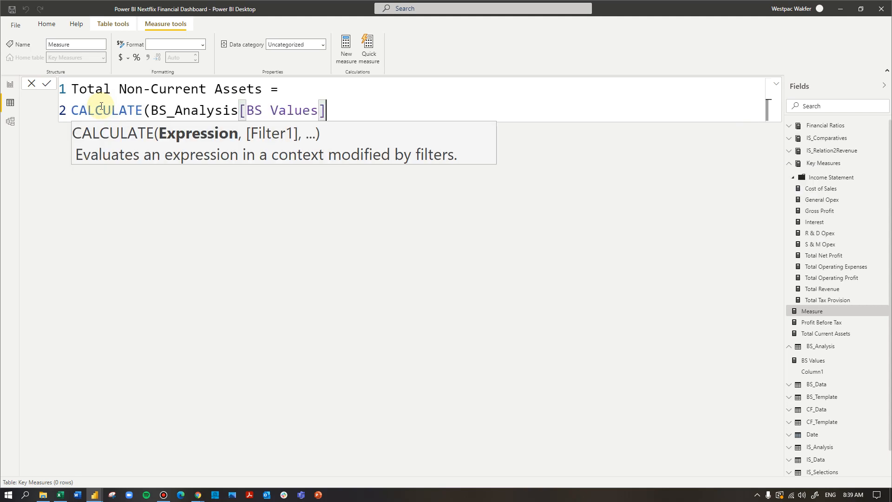
text(,bs)
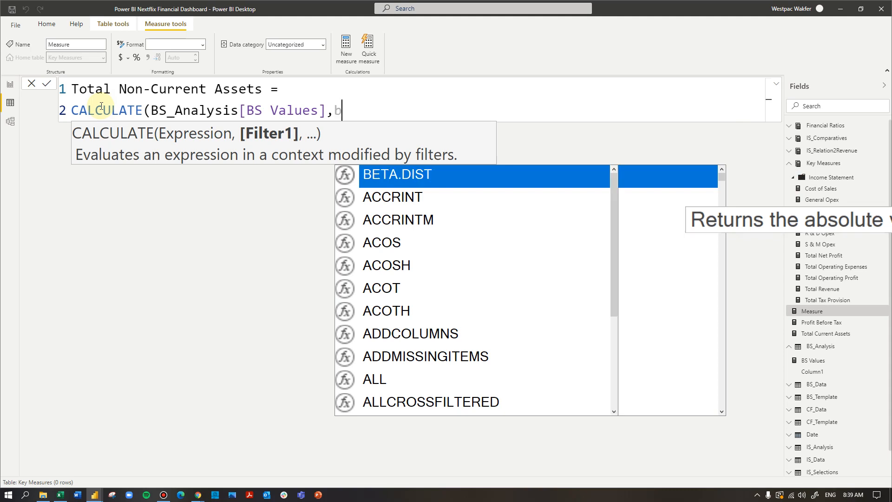
key(Down)
key(Down)
key(Down)
key(Down)
key(Down)
key(Down)
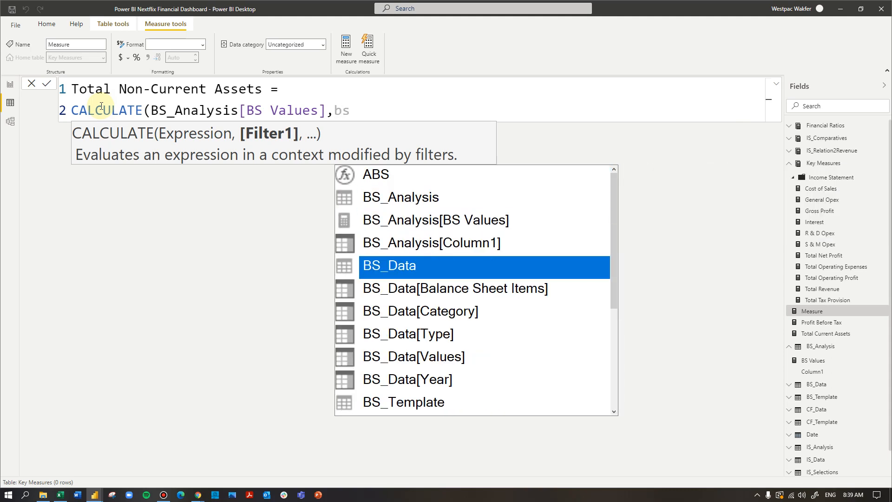
key(Tab)
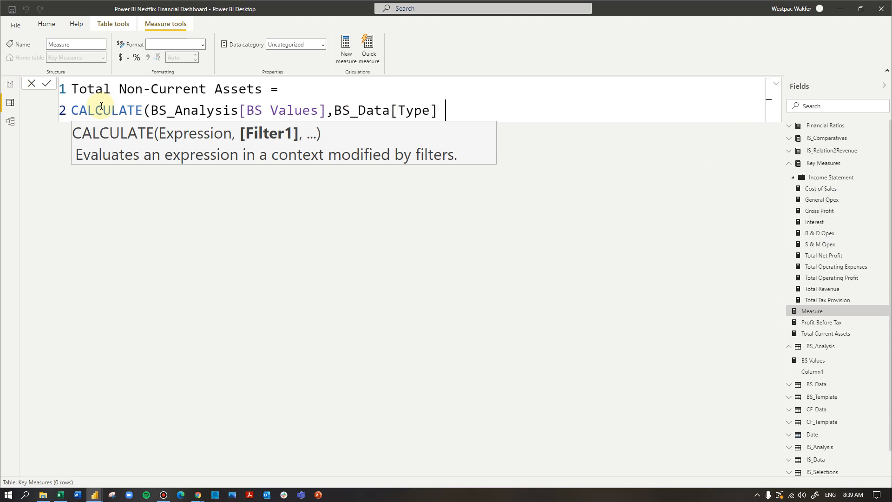
text(= "Non-Current Asseyts)
key(BackSpace)
key(BackSpace)
key(BackSpace)
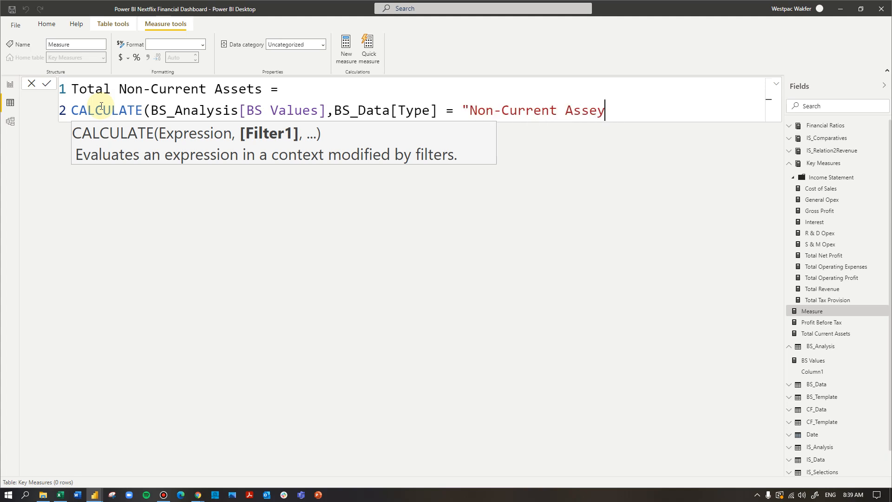
text(ts"))
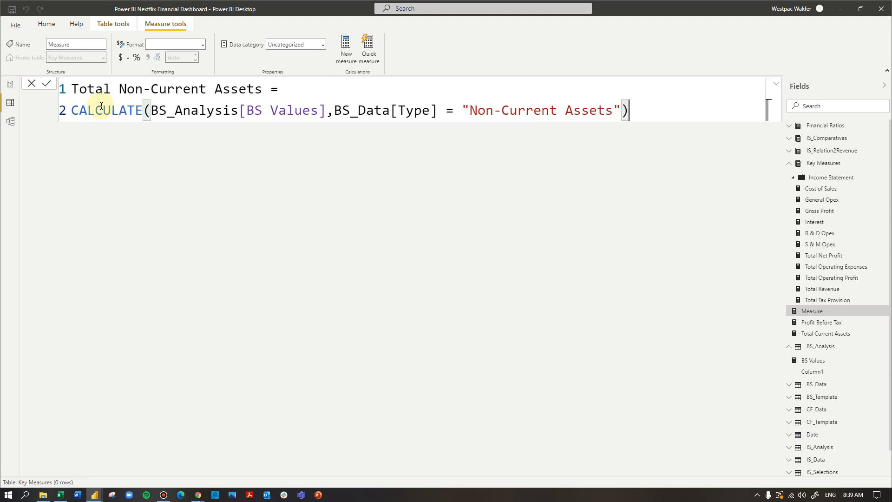
drag(438, 110, 68, 88)
click(653, 110)
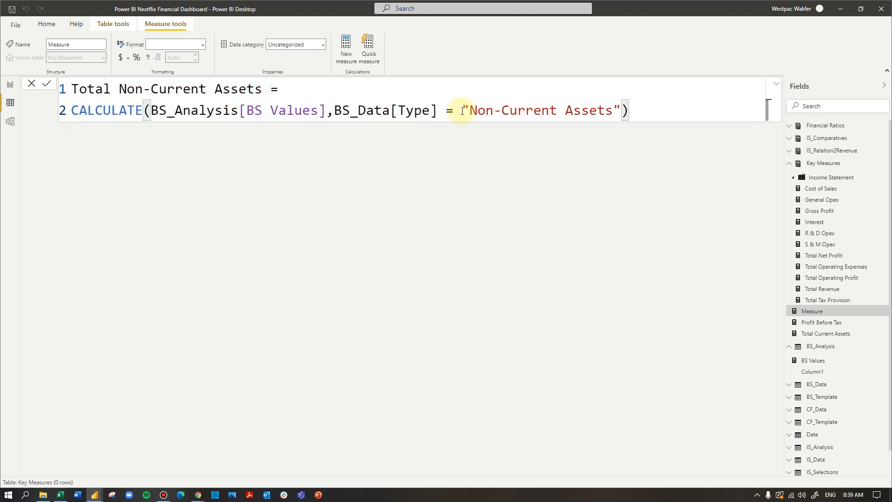
drag(461, 111, 54, 93)
key(ctrl+c)
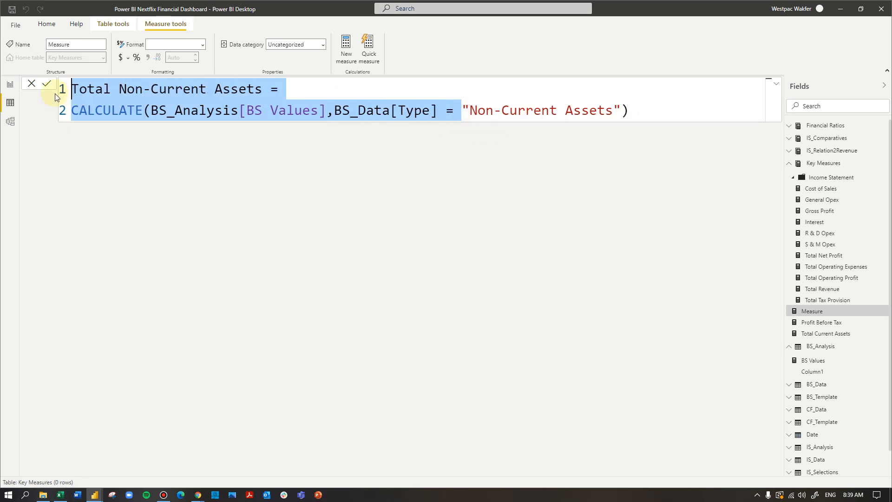
click(641, 105)
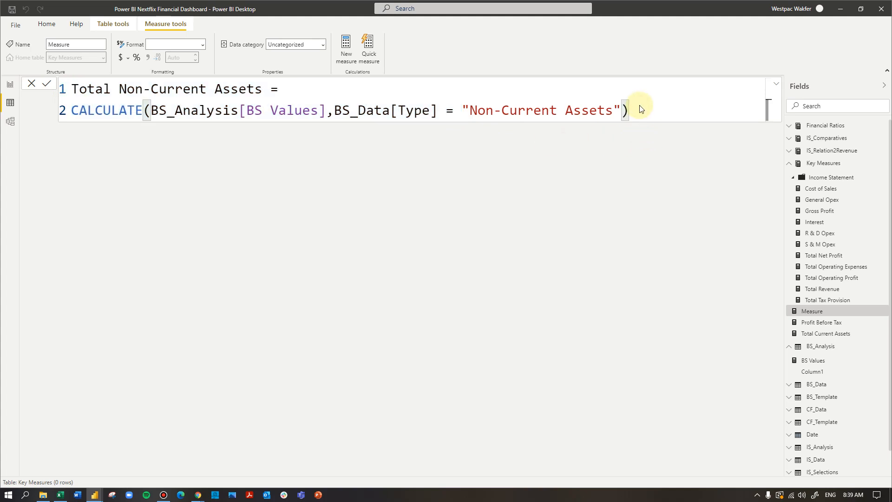
key(Return)
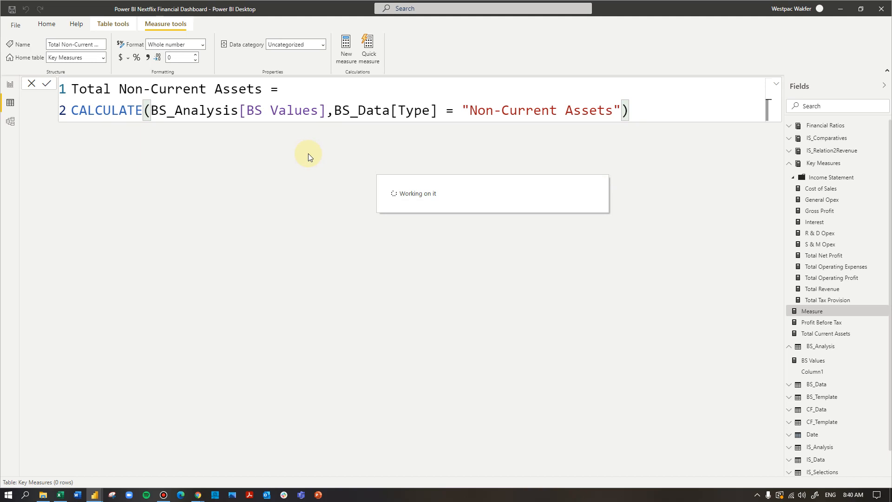
- Create a new measure and name it Total Assets
click(346, 58)
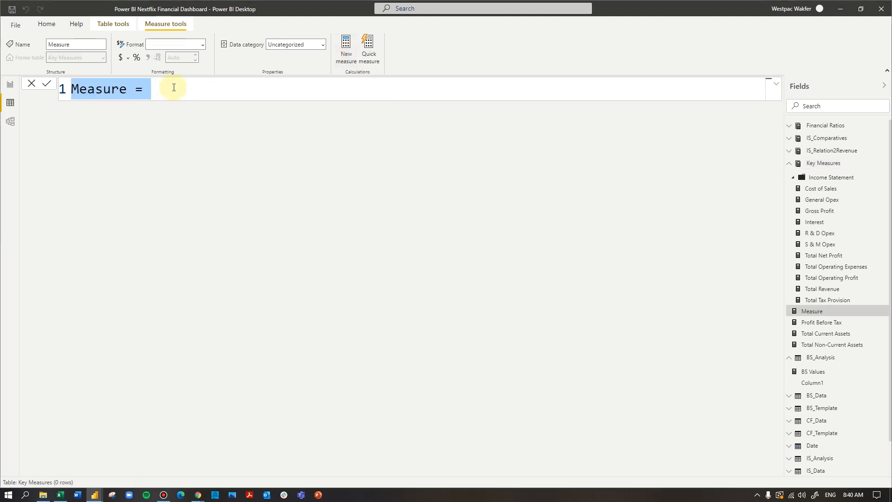
text(To)
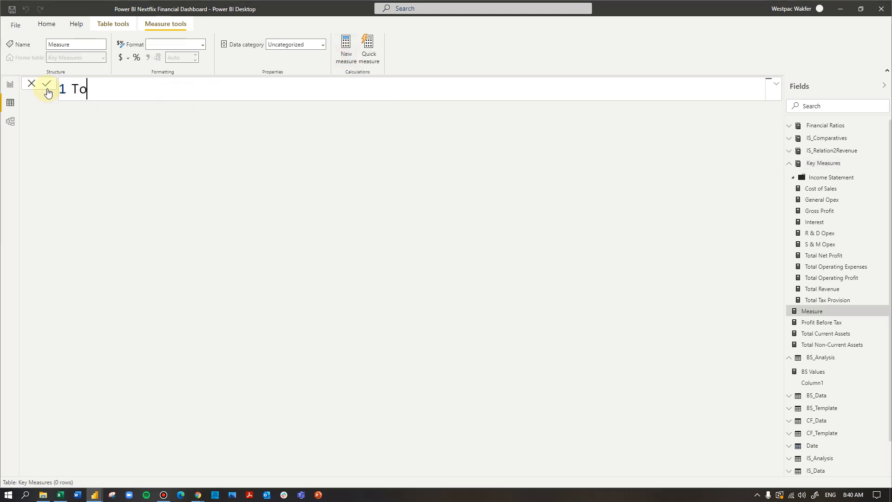
text(tal Assets =)
key(shift+Return)
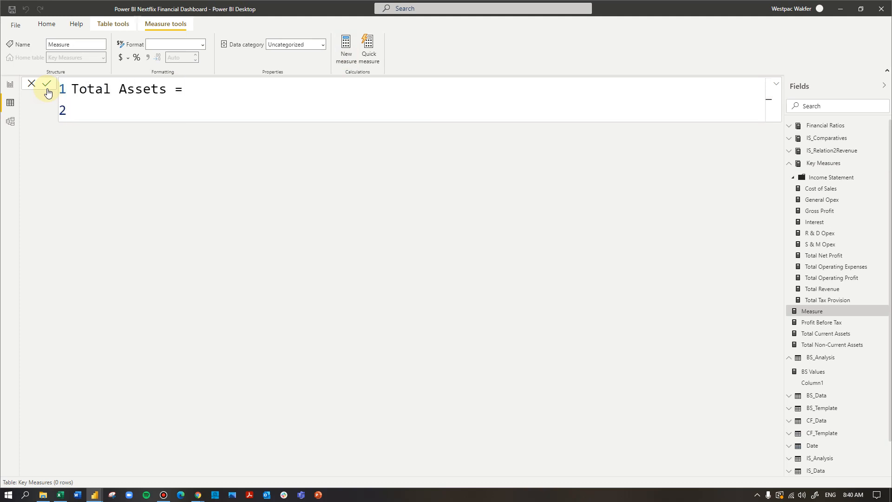
- Define Total Assets as [Total Current Assets] + [Total Non-Current Assets] and commit the measure
text(cu)
key(Down)
key(Down)
key(Down)
key(Down)
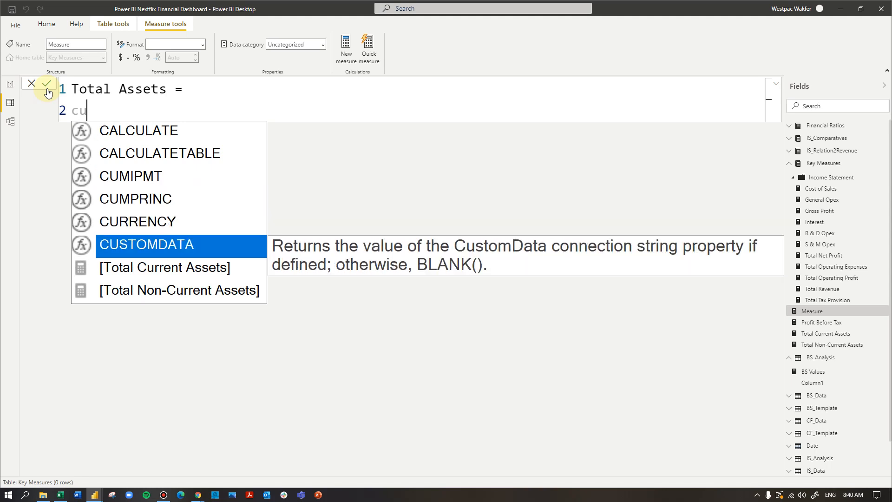
key(Tab)
text(+ non)
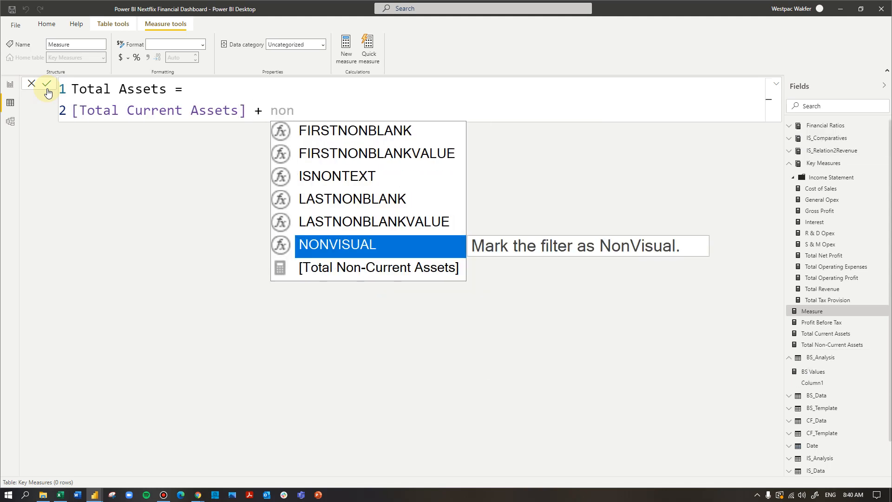
key(Down)
key(Tab)
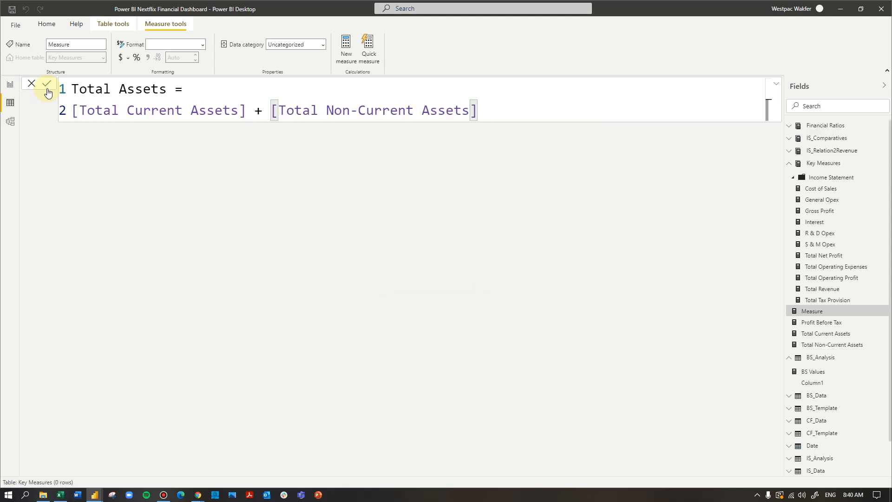
click(46, 88)
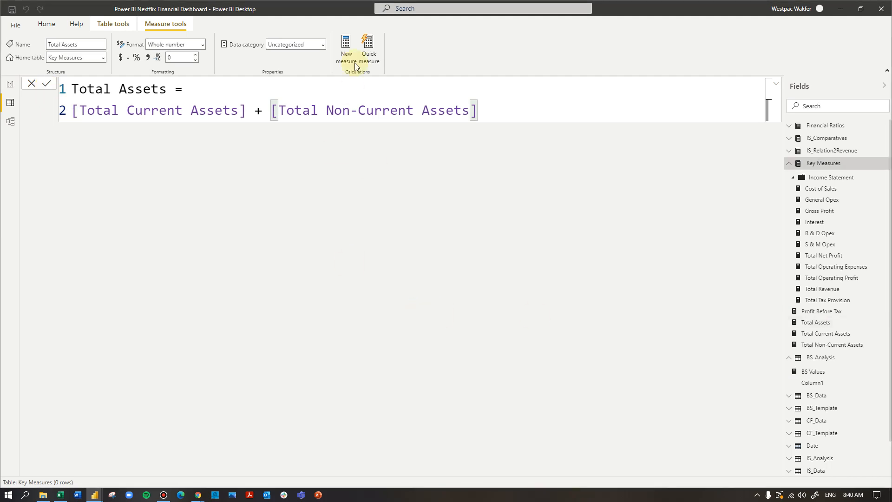
- Start another new measure from the pasted CALCULATE formula and rename it Total Current Liabilities
click(346, 53)
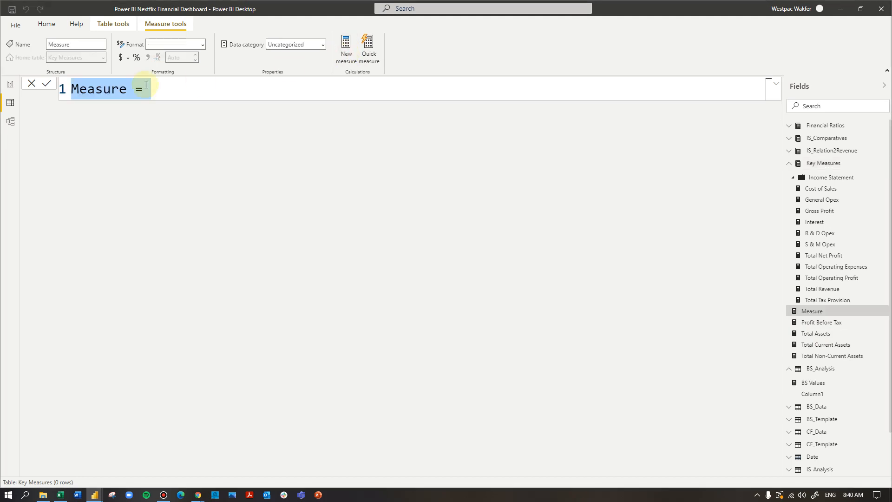
drag(163, 88, 69, 88)
key(ctrl+v)
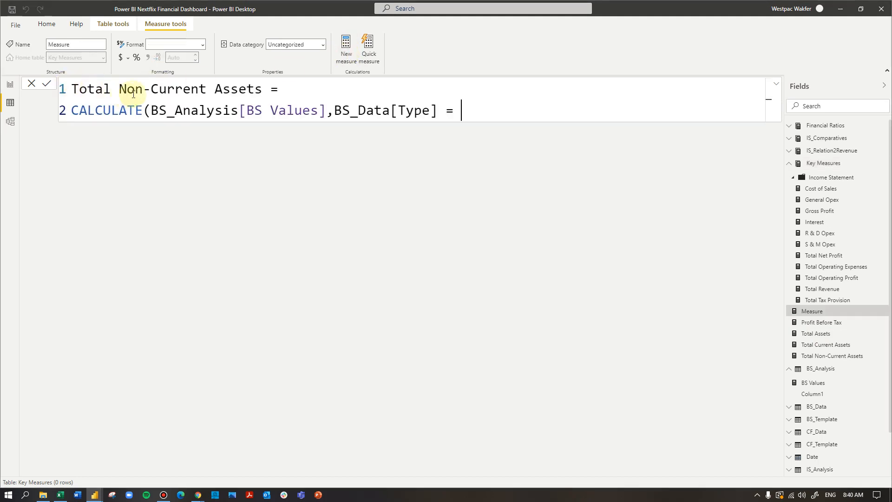
double_click(251, 88)
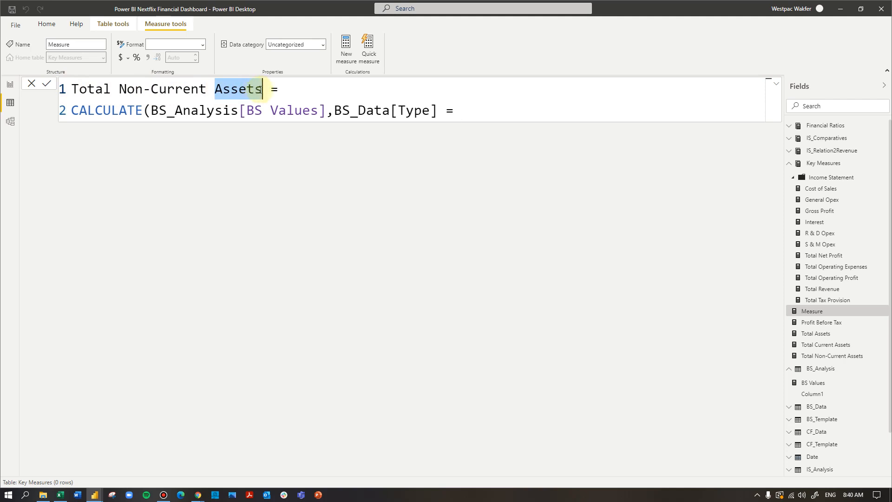
text(L)
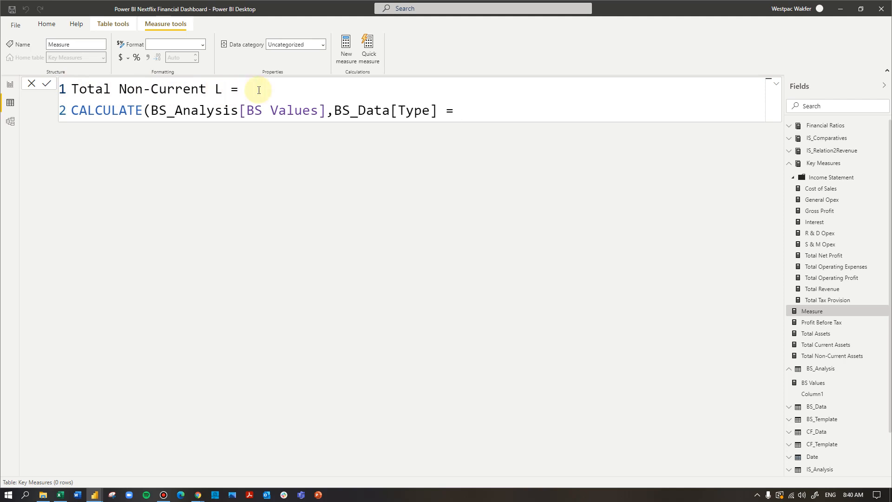
key(BackSpace)
text(Liabilities)
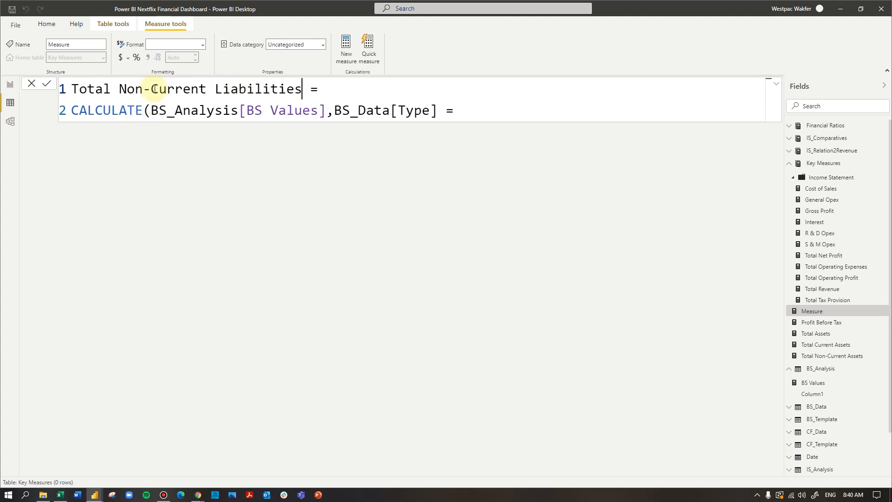
drag(152, 89, 119, 88)
key(BackSpace)
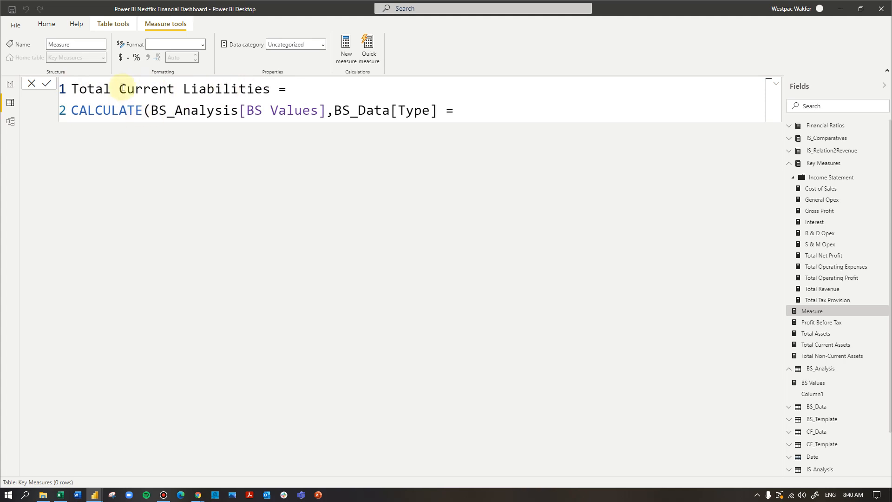
- Complete the filter as BS_Data[Type] = "Current Liabilities" with a closing parenthesis and commit the measure
click(462, 110)
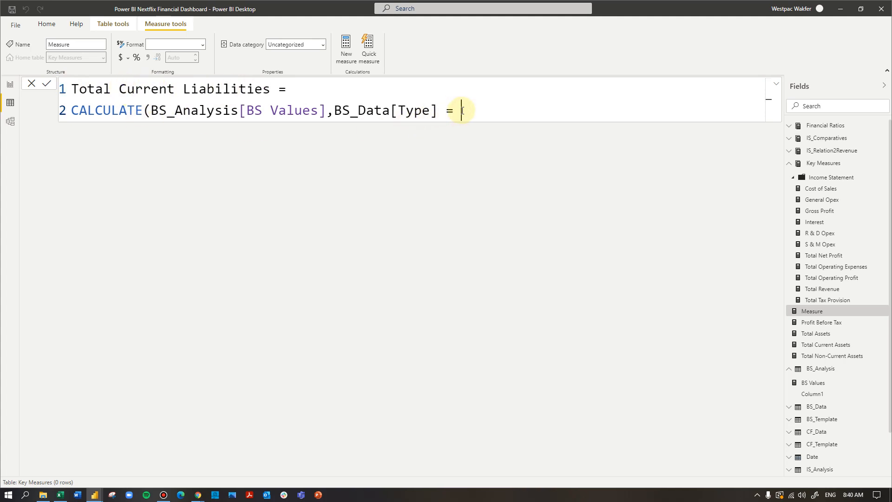
text("Current Liabiliri)
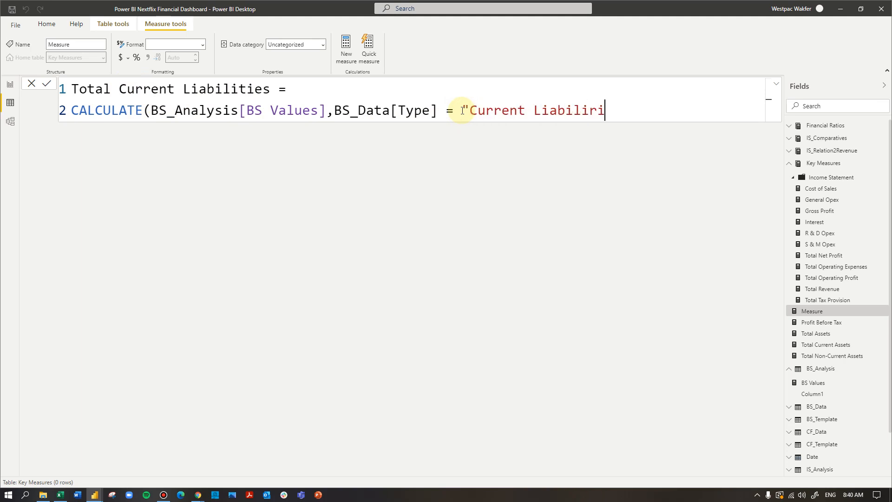
key(BackSpace)
text(ties"))
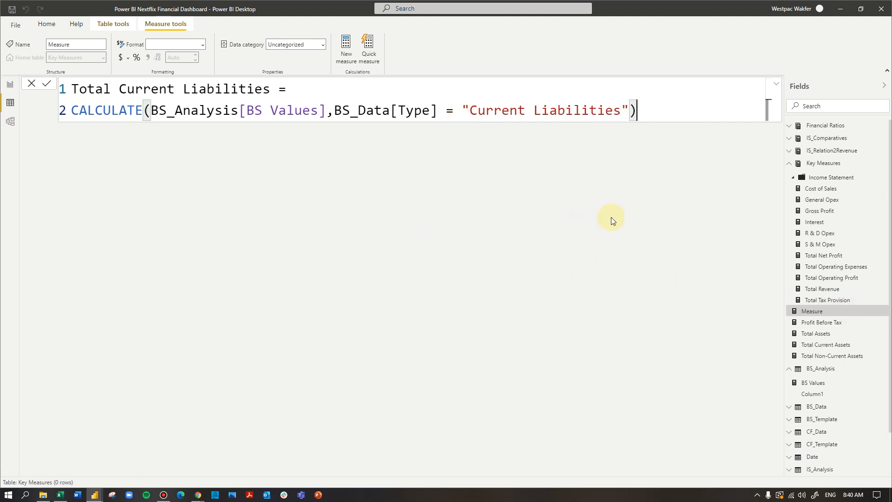
click(639, 99)
click(643, 111)
key(Return)
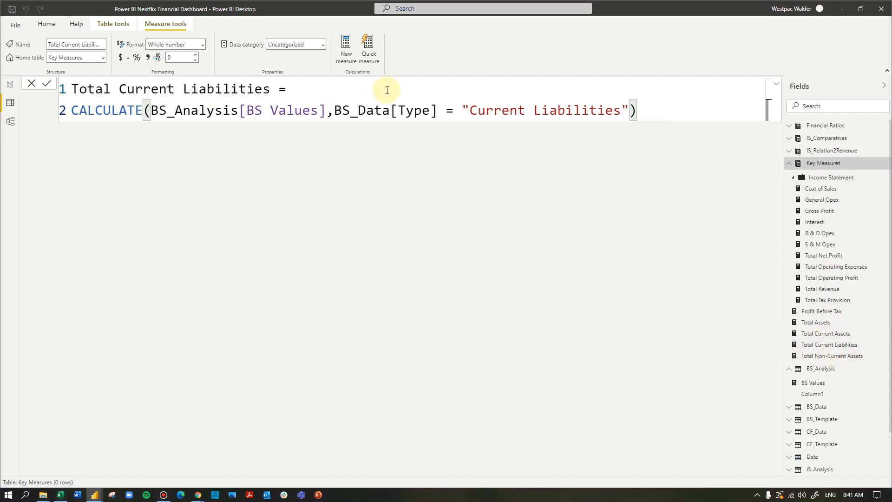
- Create a new measure from the pasted CALCULATE formula and rename it Total Non-Current Liabilities
click(345, 55)
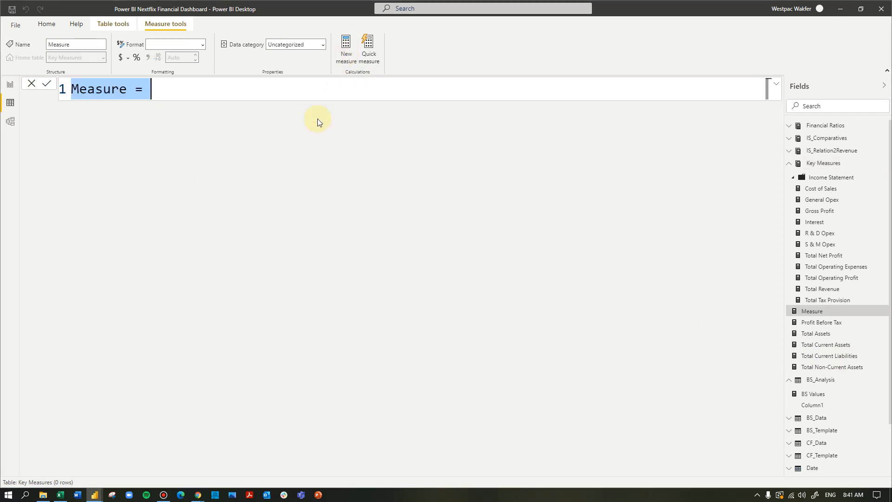
drag(169, 91, 71, 88)
text(Total Non-Current Assets =\nCALCULATE(BS_Analysis[BS Values],BS_Data[Type] =)
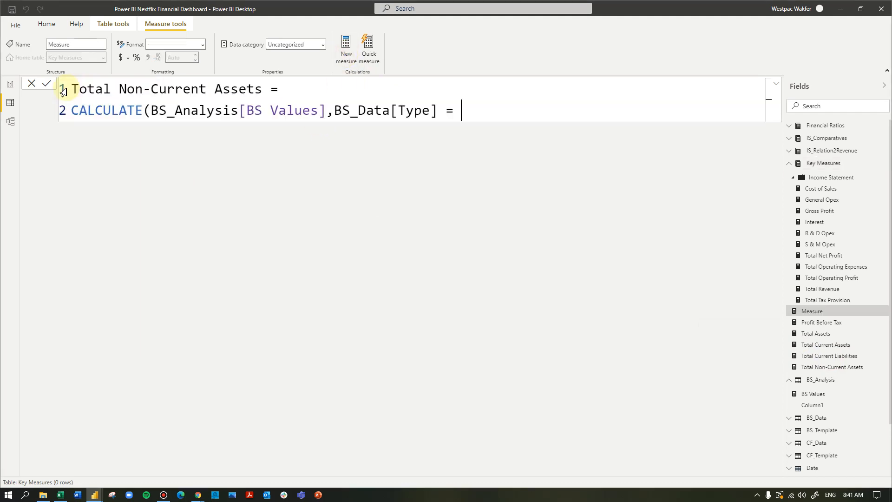
click(217, 92)
text(L)
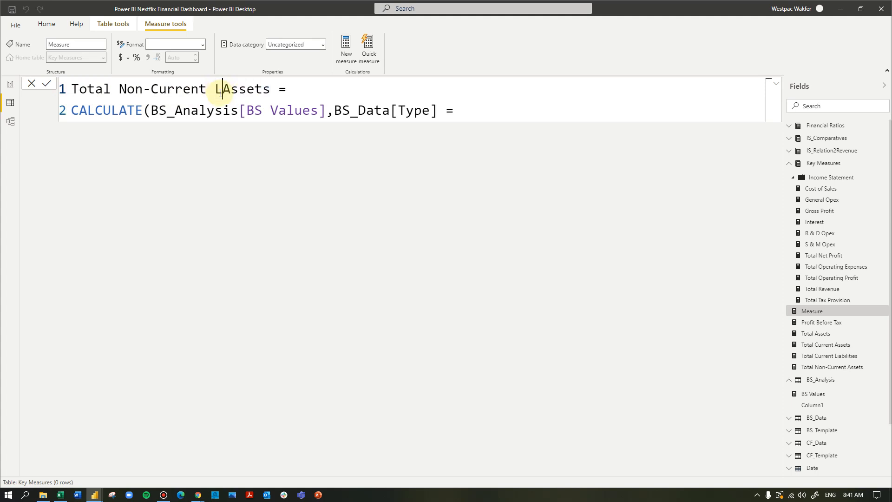
text(iabilities)
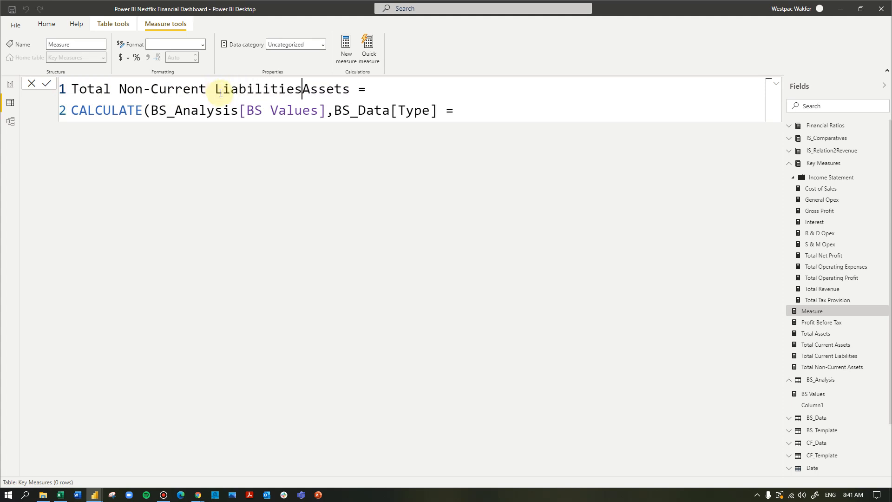
key(Delete)
key(Delete)
key(Delete)
key(Delete)
key(Delete)
key(Delete)
- Complete the filter as BS_Data[Type] = "Non-Current Liabilities" with a closing parenthesis and commit the measure
click(468, 109)
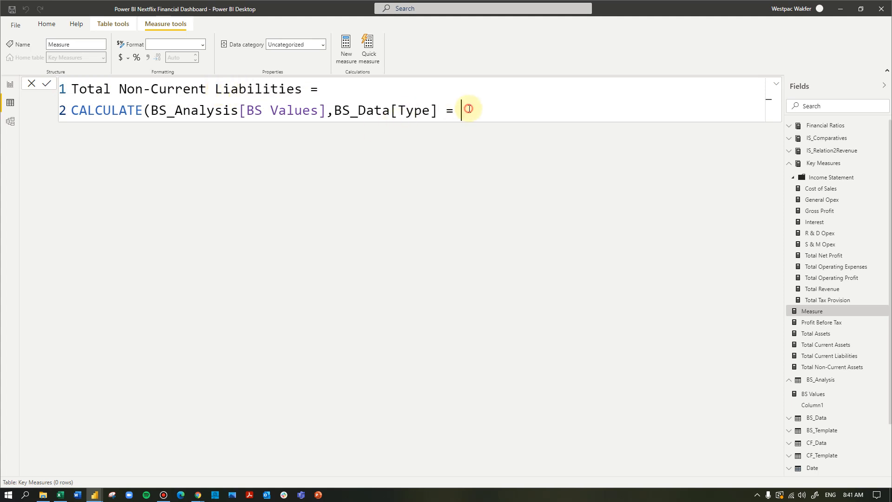
click(469, 108)
text(Non-Ciurrent Liab)
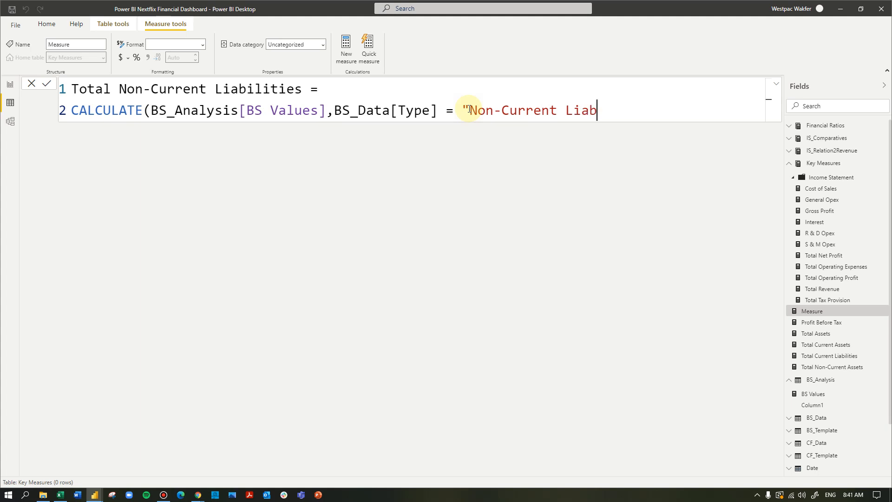
text(ilities)
text())
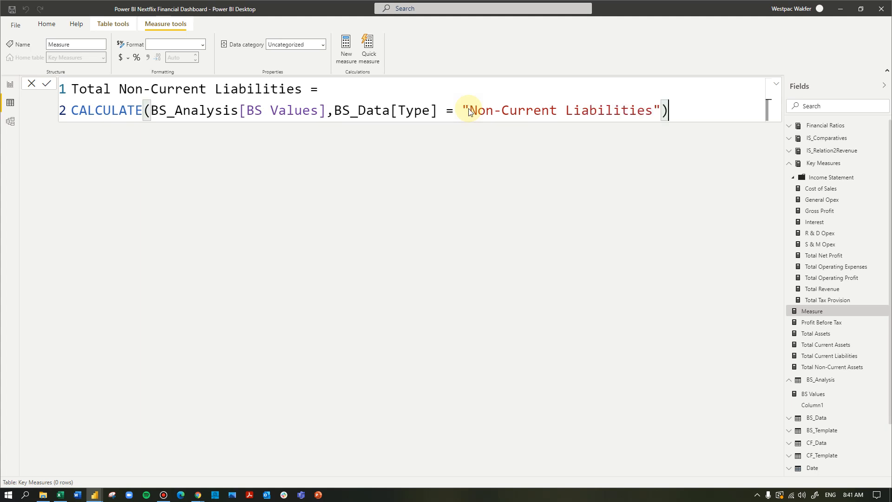
key(Return)
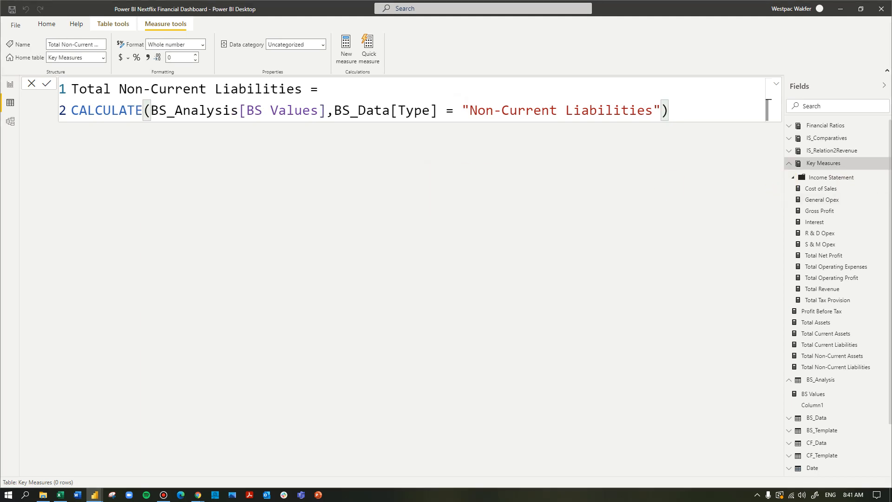
- Create a new measure and name it Total Liabilities
key(alt+Tab)
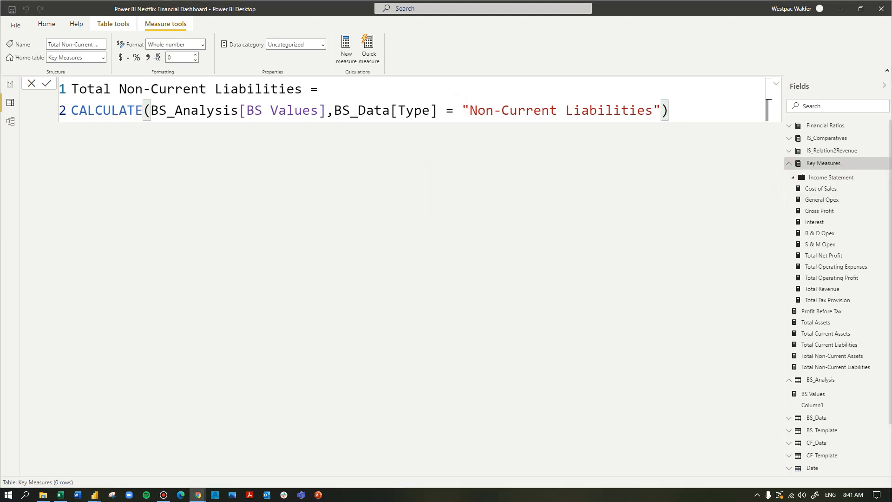
click(347, 57)
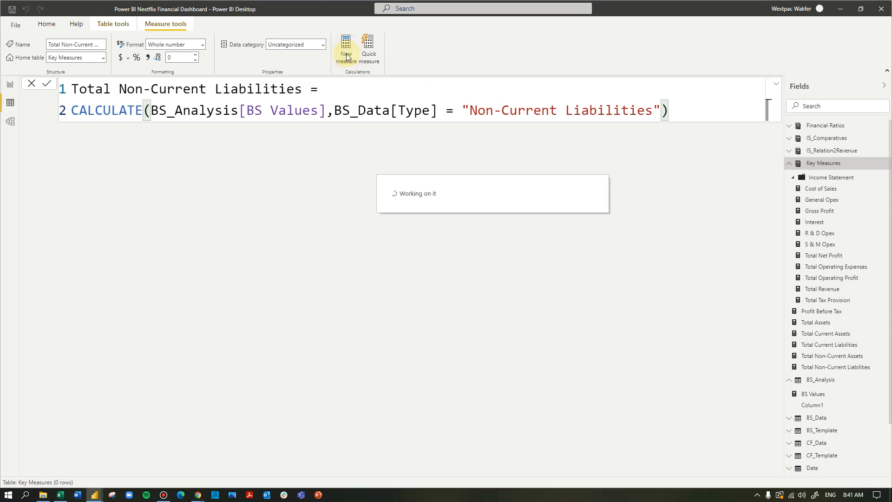
text(T)
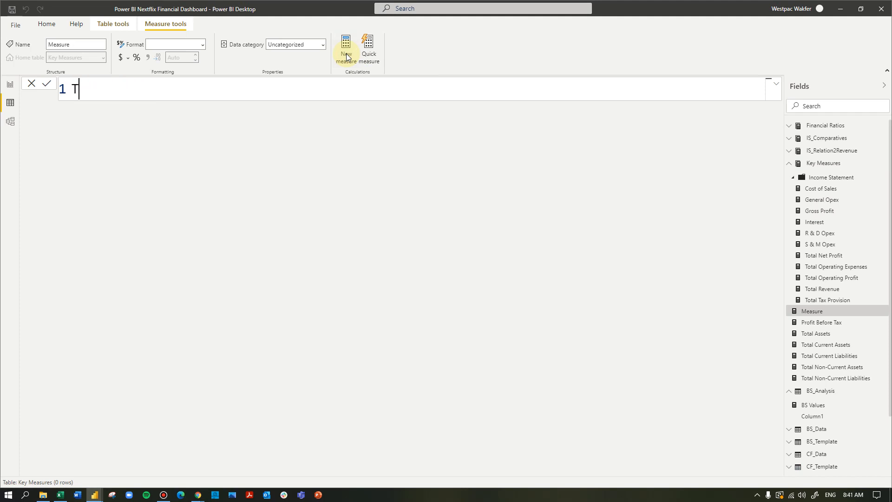
text(otal Liabilities =)
key(shift+Return)
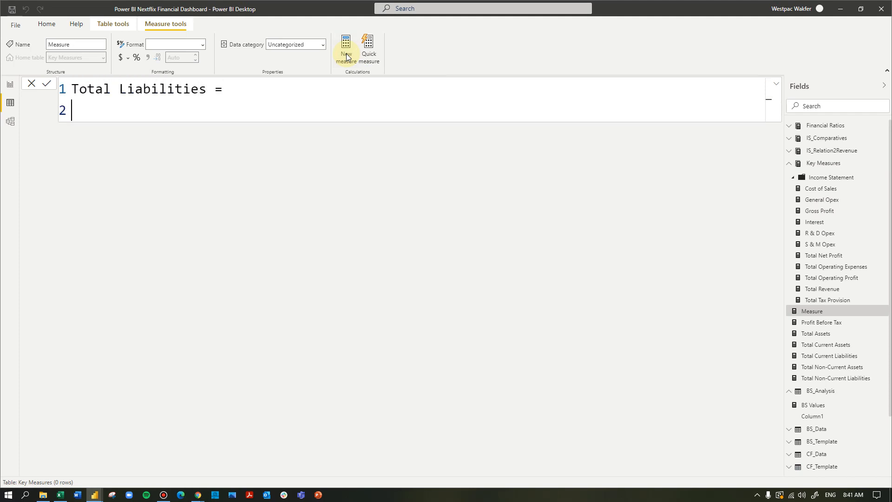
- Define Total Liabilities as [Total Current Liabilities] + [Total Non-Current Liabilities] and commit the measure
text(total)
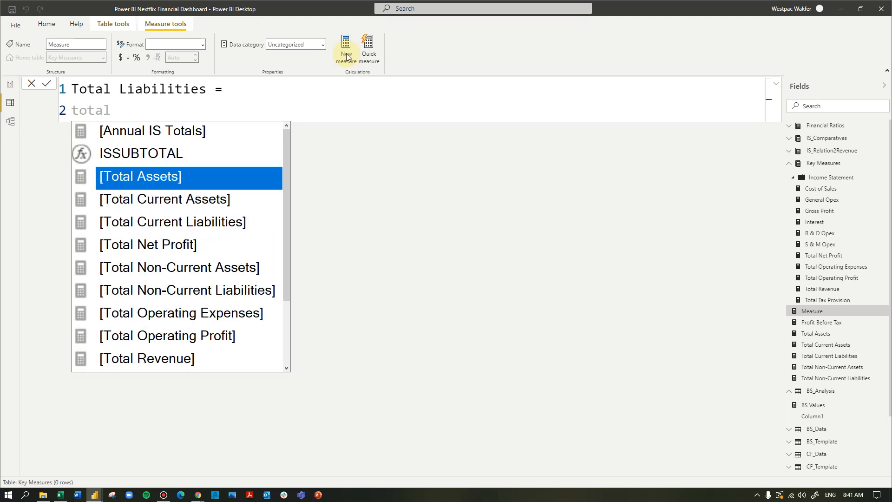
key(Down)
key(Down)
key(Down)
key(Up)
key(Tab)
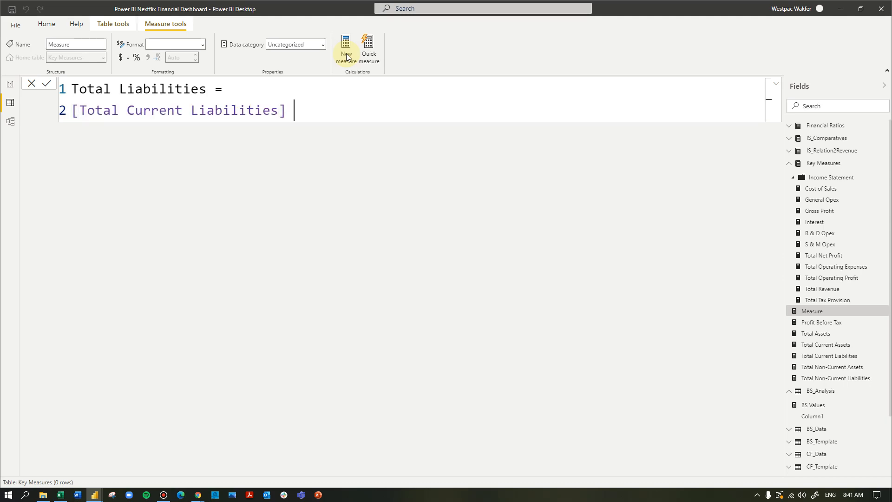
text(+ total)
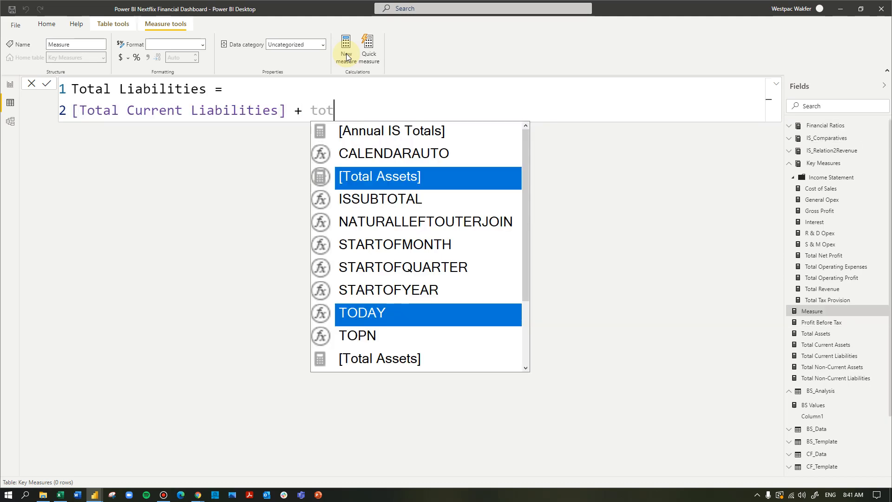
key(Down)
key(Down)
key(Down)
key(Down)
key(Down)
key(Tab)
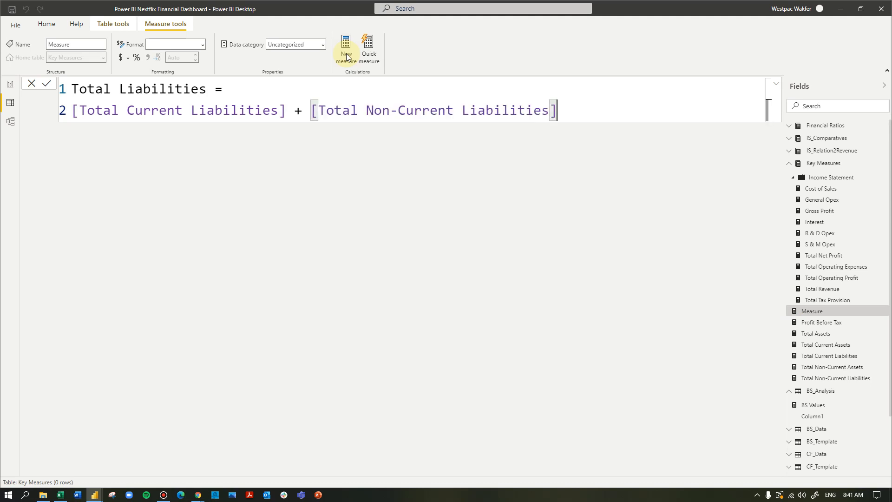
click(346, 54)
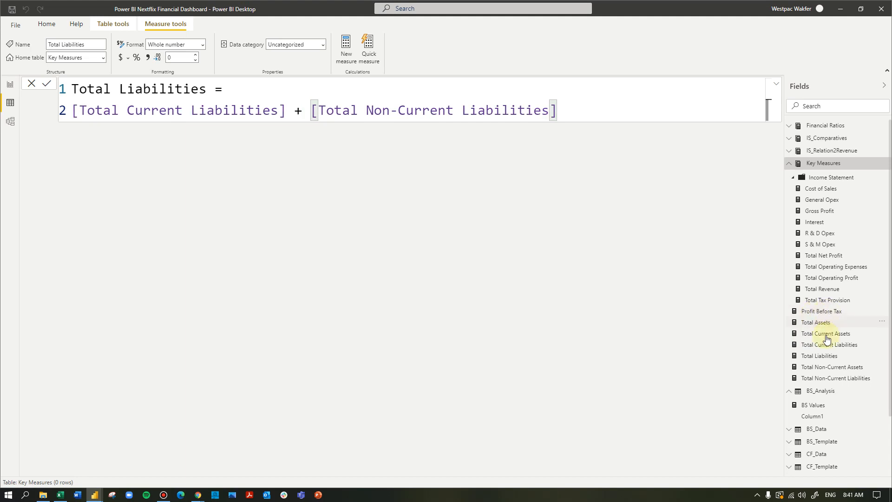
- Open the Total Non-Current Liabilities measure to review its formula
click(832, 381)
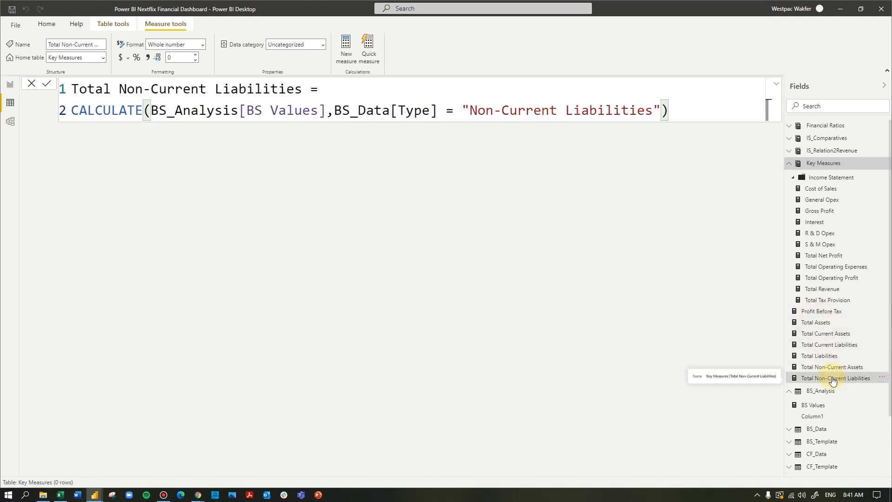
- Open the Total Current Liabilities measure and select the filter value in its formula
click(827, 345)
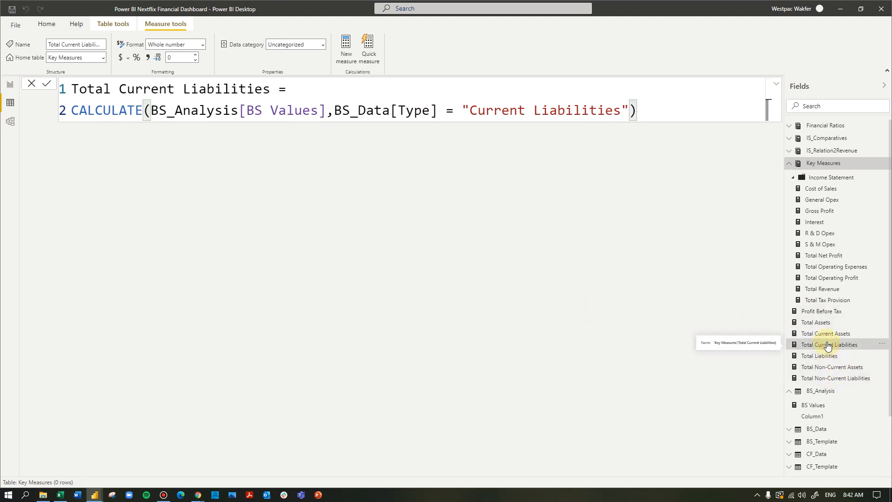
drag(621, 110, 470, 111)
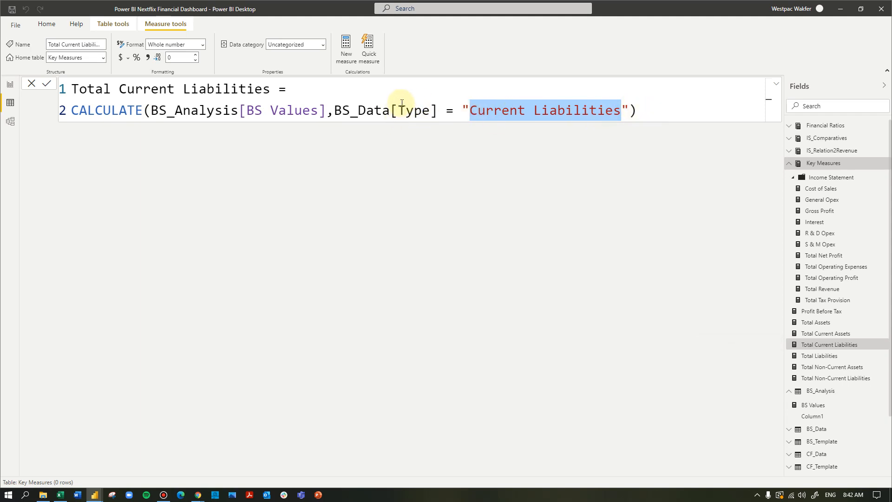
click(650, 106)
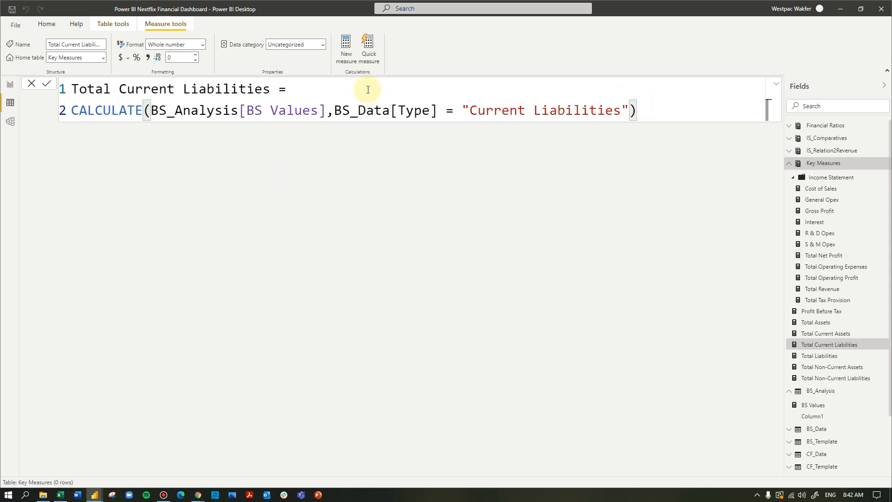
- Create a new measure from the pasted CALCULATE formula and name it Total Equity
click(346, 56)
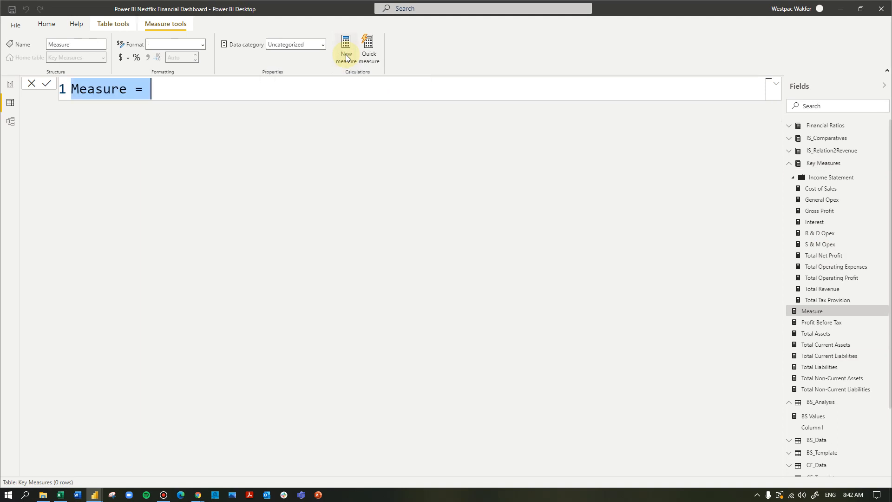
text(Total Non-Current Assets = CALCULATE(BS_Analysis[BS Values],BS_Data[Type] =)
drag(261, 91, 127, 89)
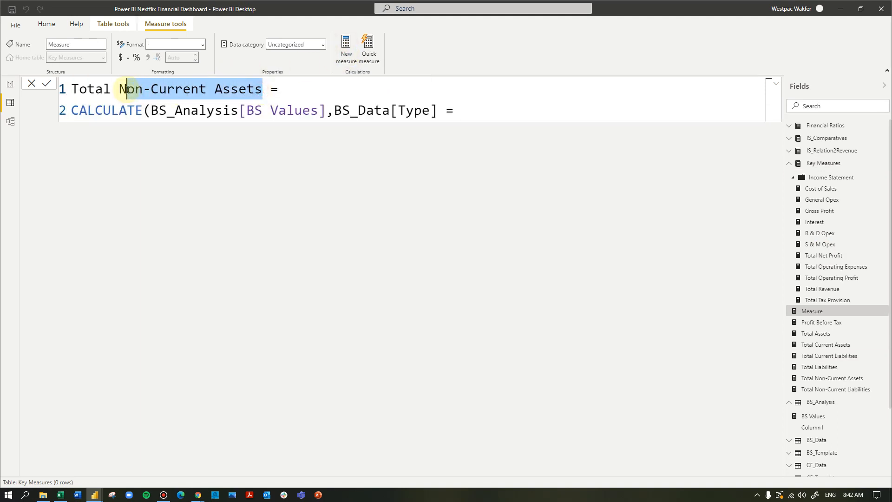
key(BackSpace)
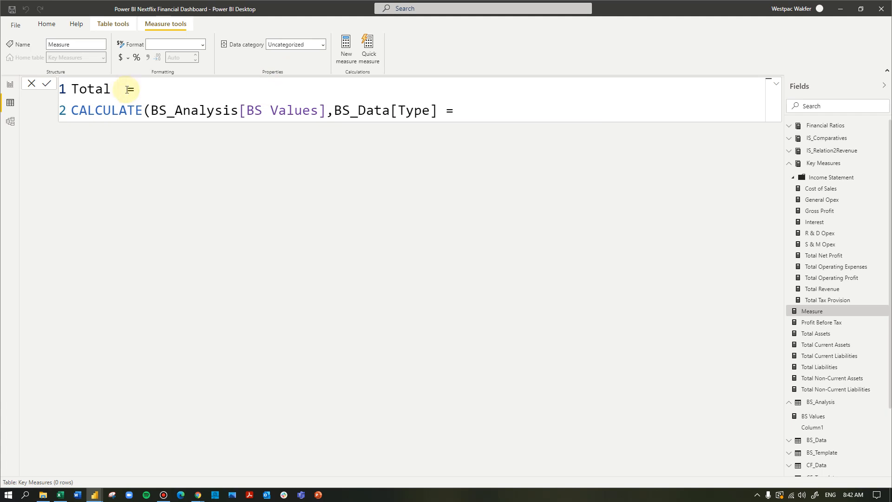
text(Equity)
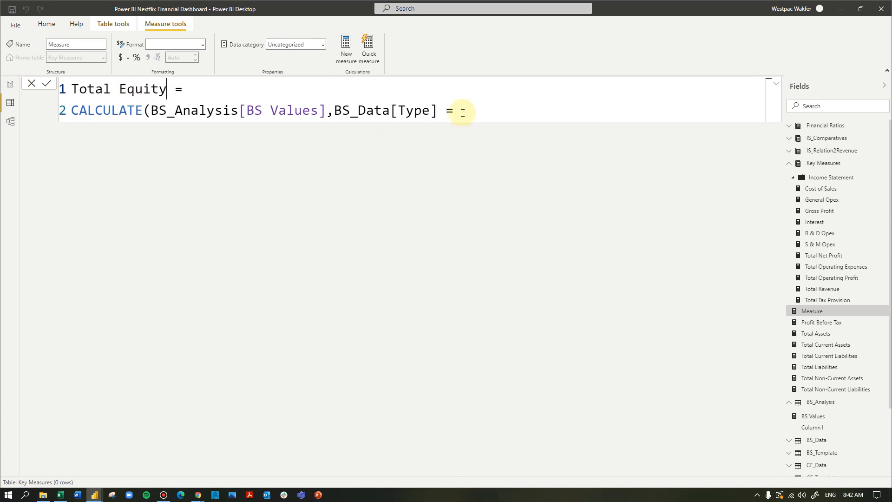
- Complete the filter as BS_Data[Type] = "Equity" with a closing parenthesis and commit the measure
click(462, 112)
text("Equity"))
key(Return)
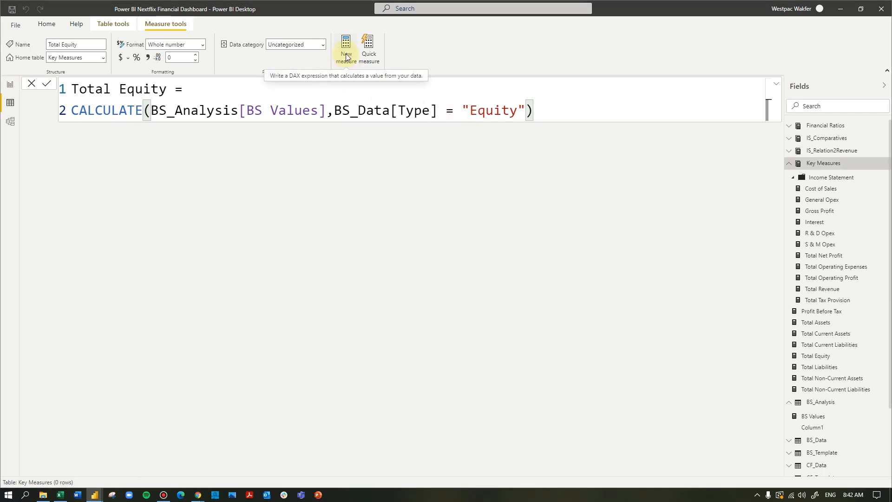
- Create a new measure and name it Total Liabilities and Equity
click(346, 55)
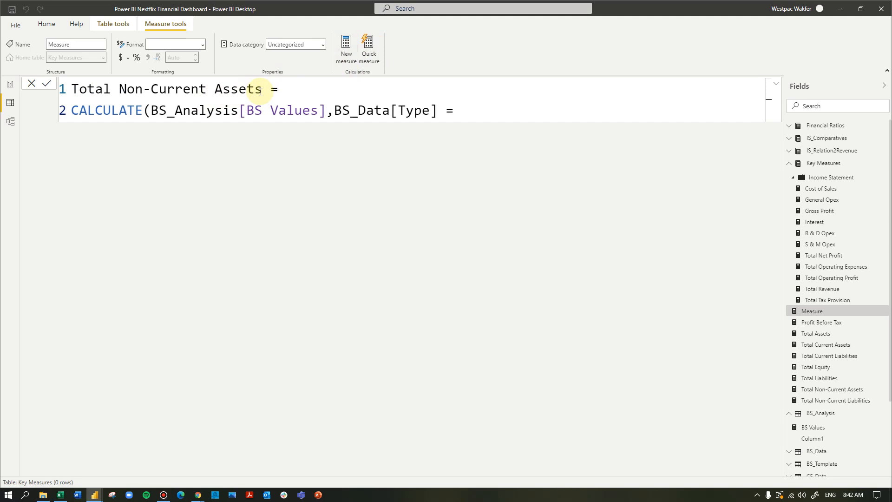
drag(262, 89, 120, 89)
text(Liabi)
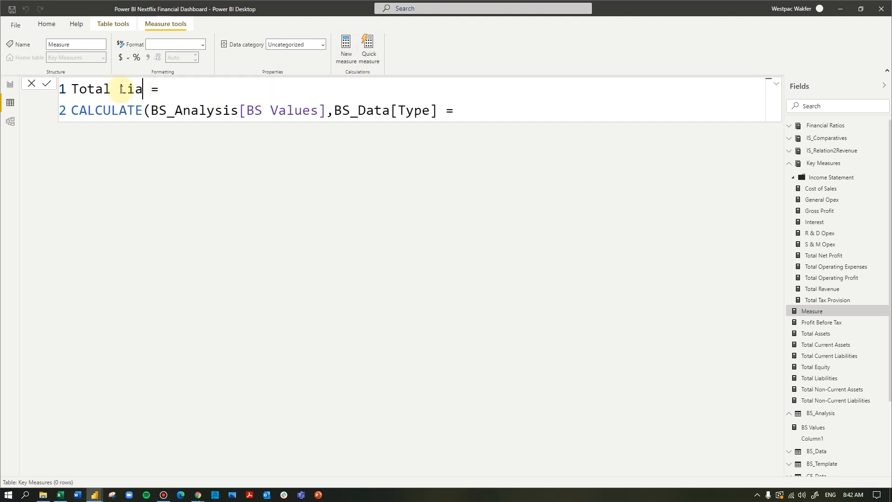
text(lities and Equ)
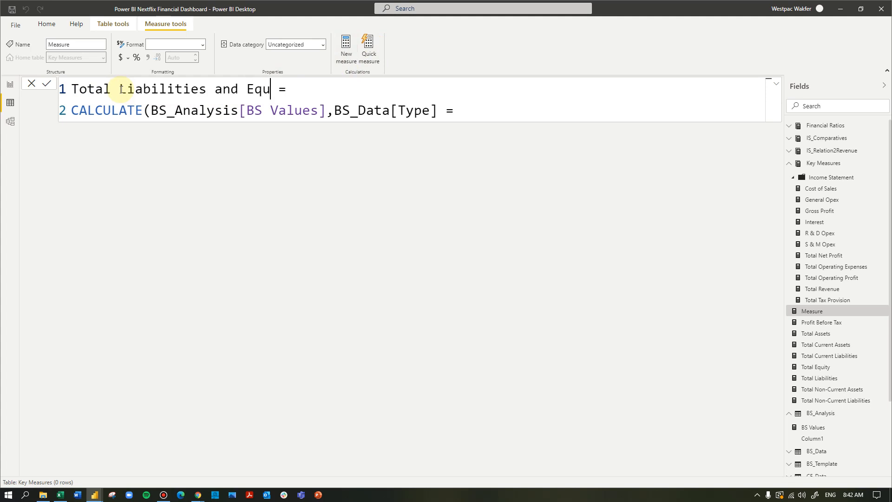
text(itu)
- Define Total Liabilities and Equity as [Total Liabilities] + [Total Equity] and commit the measure
drag(466, 111, 32, 115)
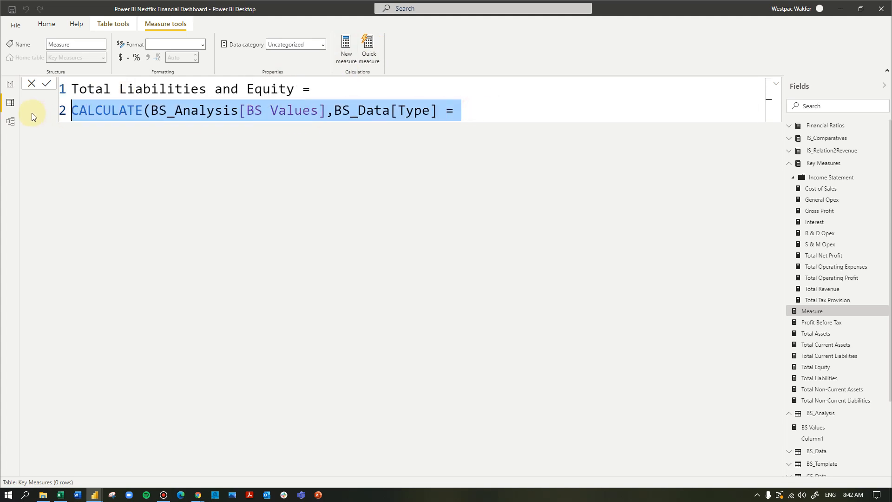
text(T)
key(BackSpace)
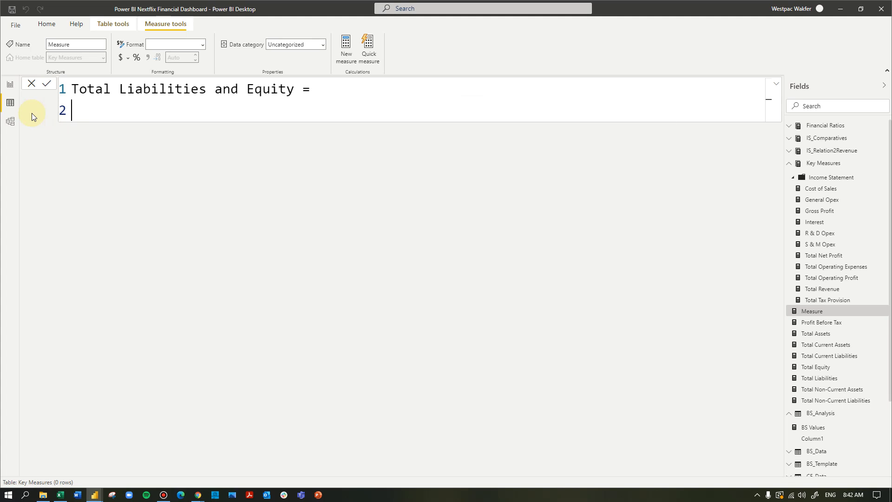
text(total)
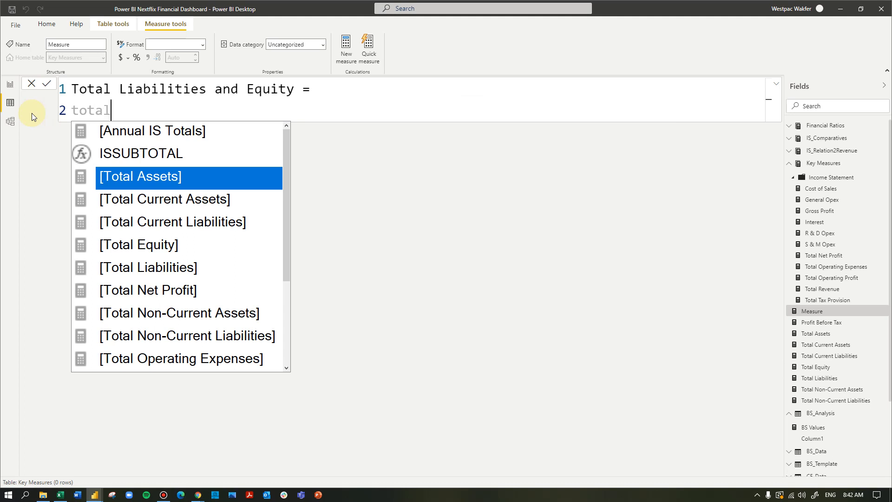
key(Down)
key(Down)
key(Down)
key(Down)
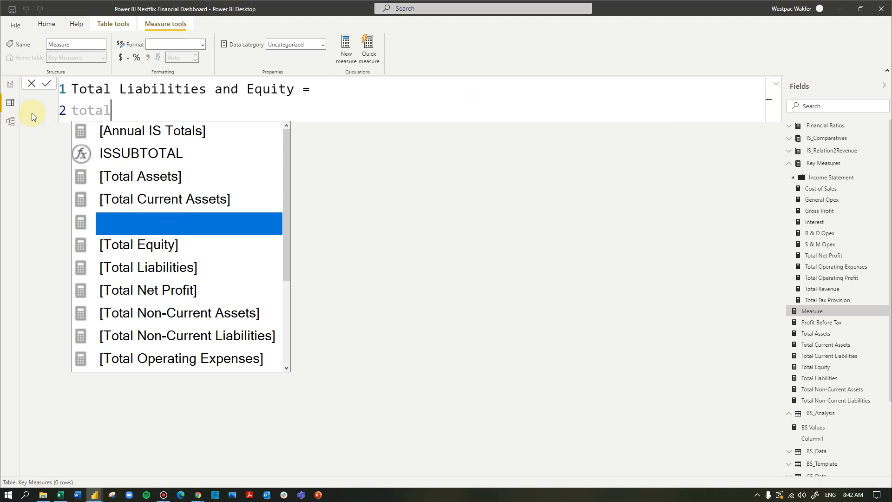
key(Tab)
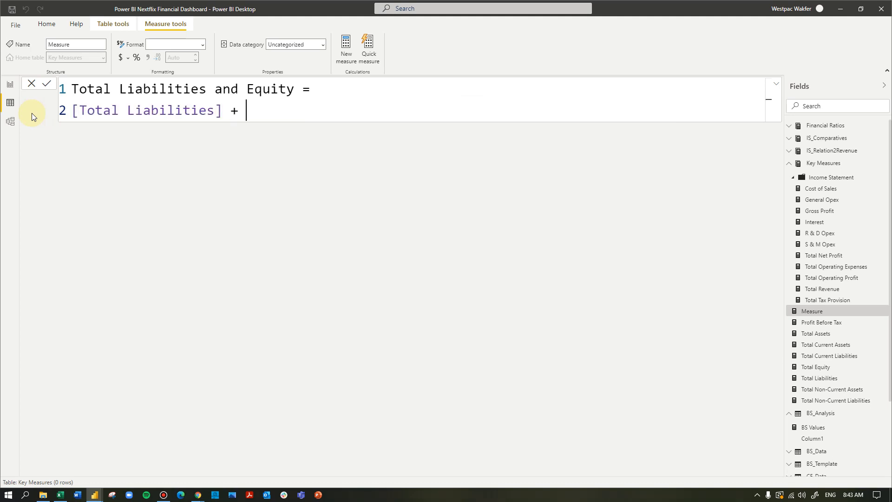
text(+ tota)
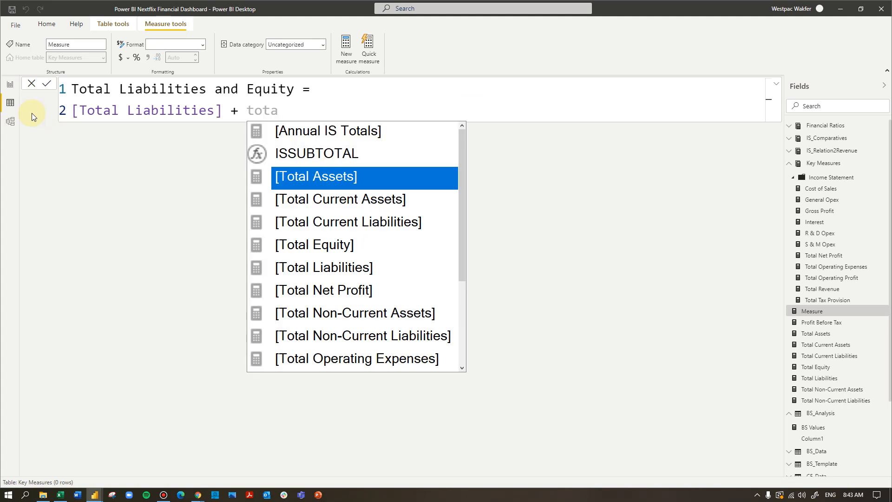
key(Down)
key(Down)
key(Down)
key(Tab)
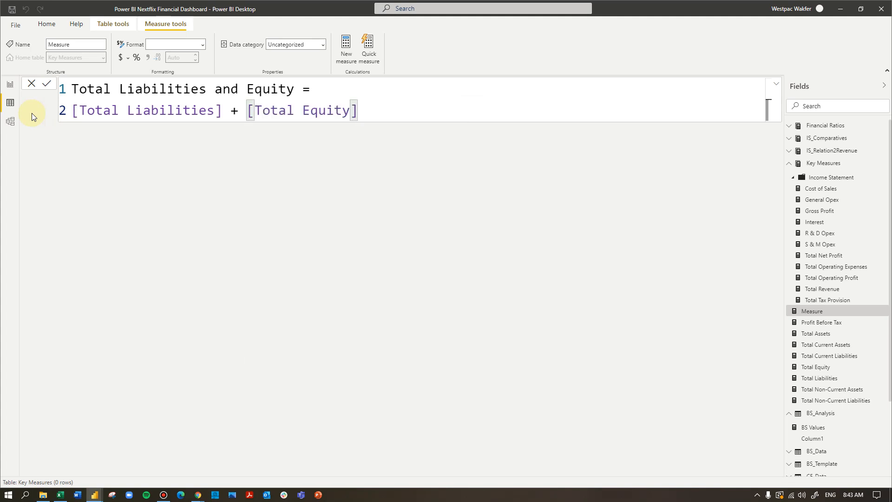
key(Return)
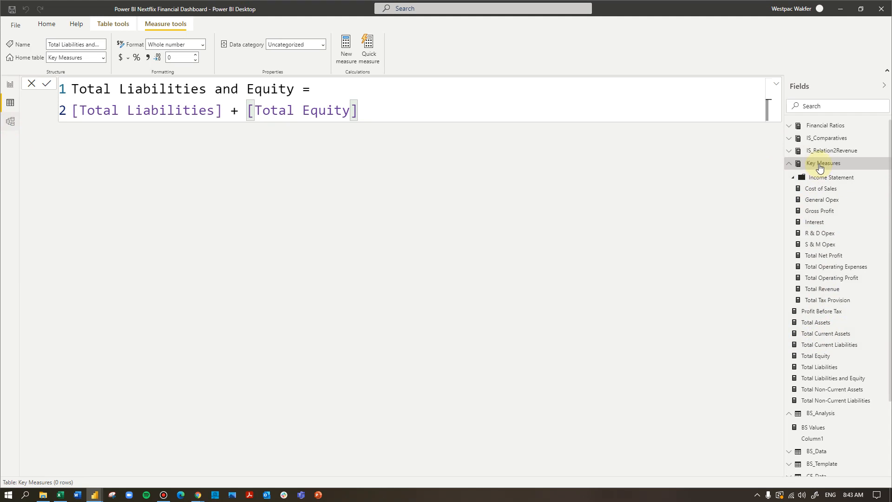
- In model view, set the Total Non-Current Liabilities measure's display folder to Balance Sheet
click(10, 122)
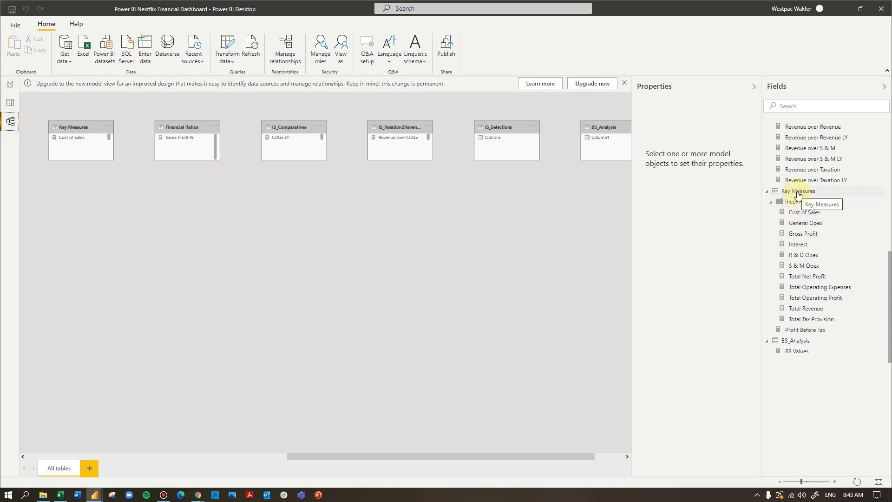
click(797, 194)
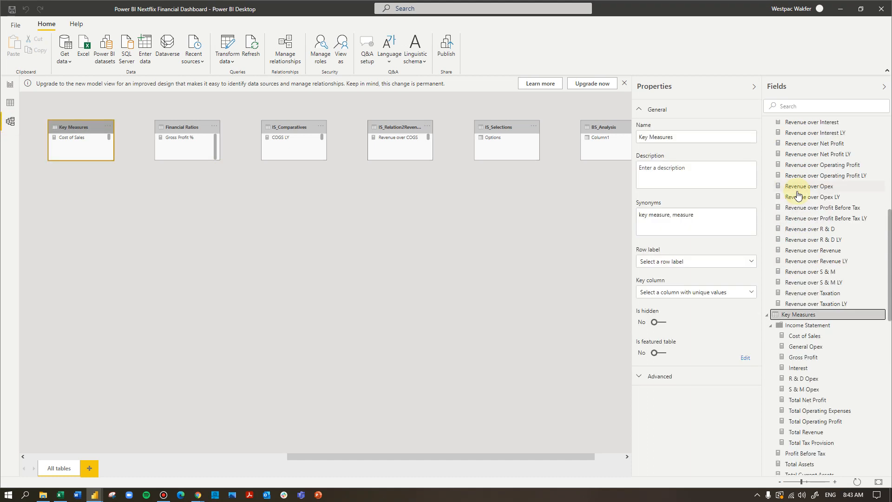
scroll(847, 407, down, 3)
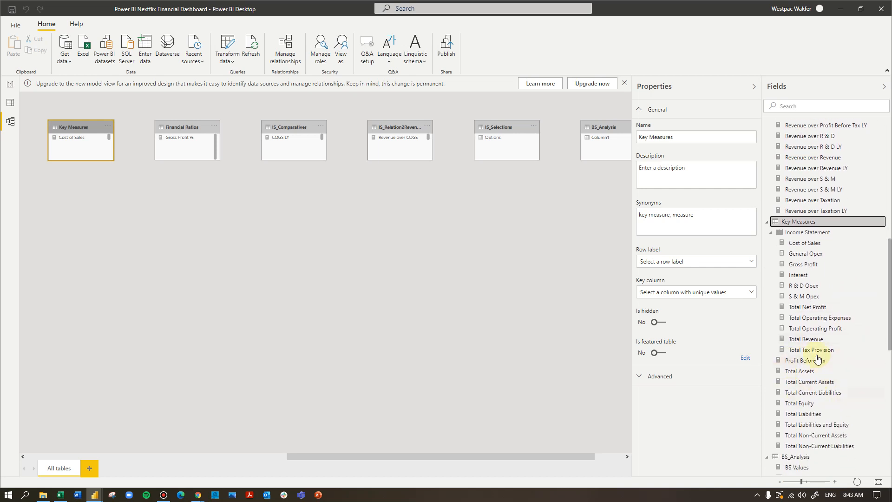
click(811, 446)
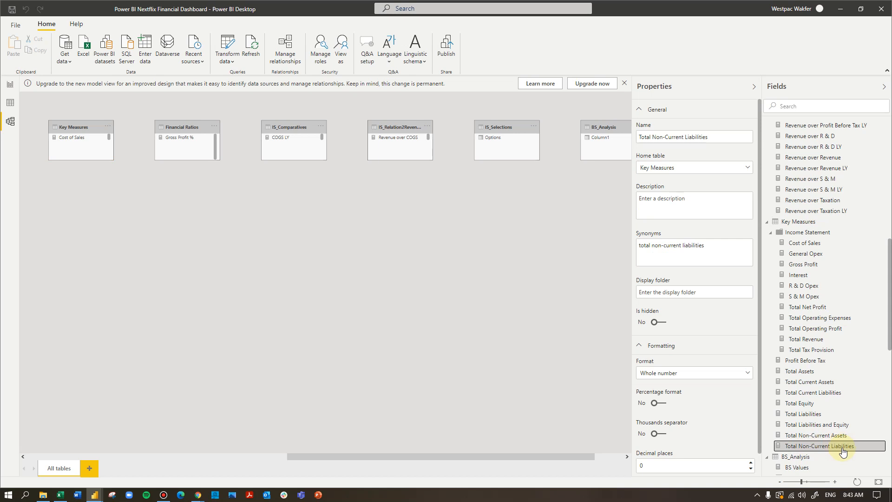
click(653, 292)
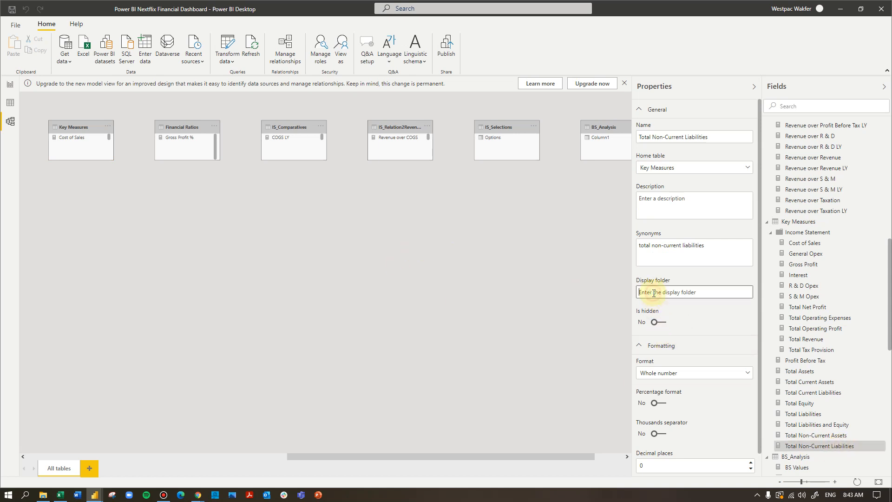
text(Balance Sheet)
key(Return)
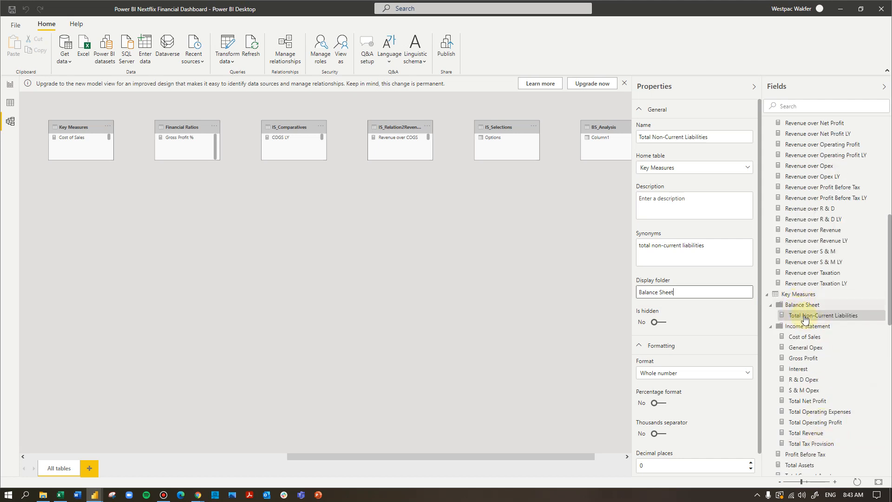
- Move the Total Assets and Total Current Assets measures into the Balance Sheet display folder
scroll(829, 350, down, 1)
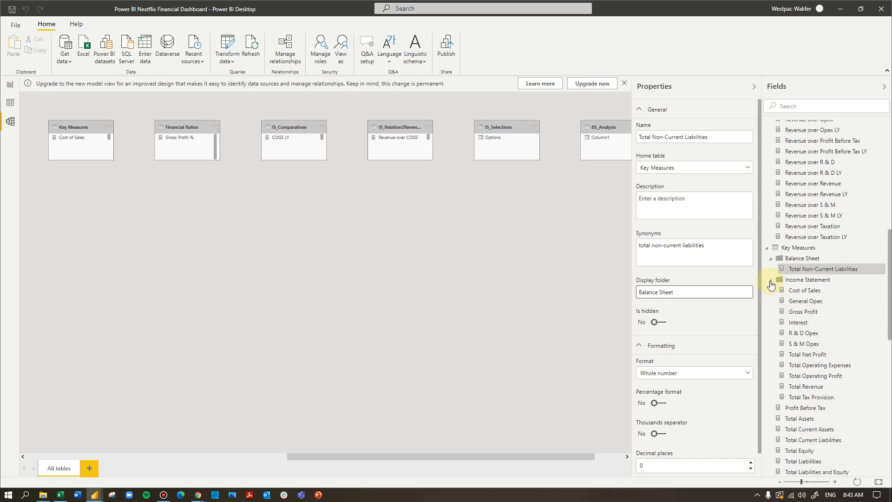
click(770, 280)
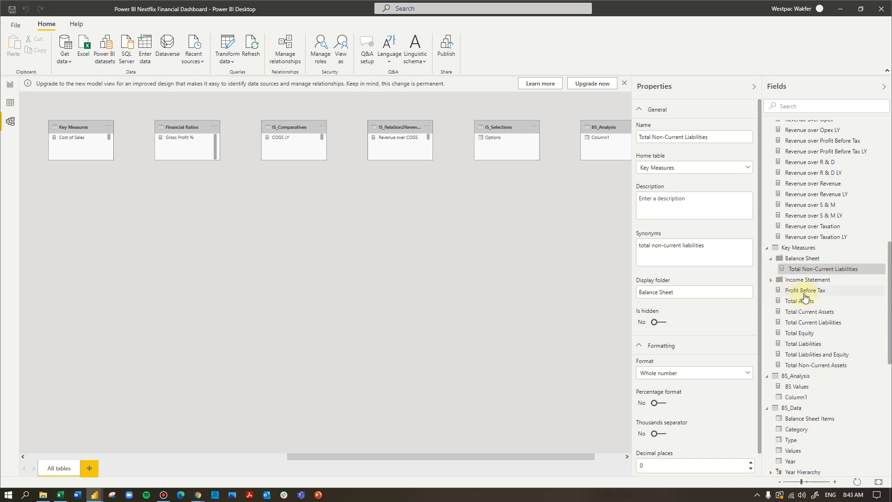
drag(807, 303, 812, 264)
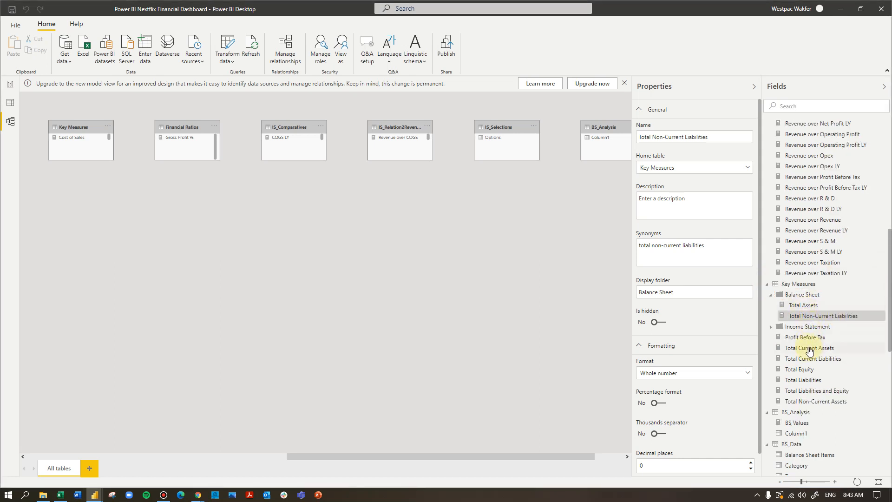
drag(808, 348, 804, 307)
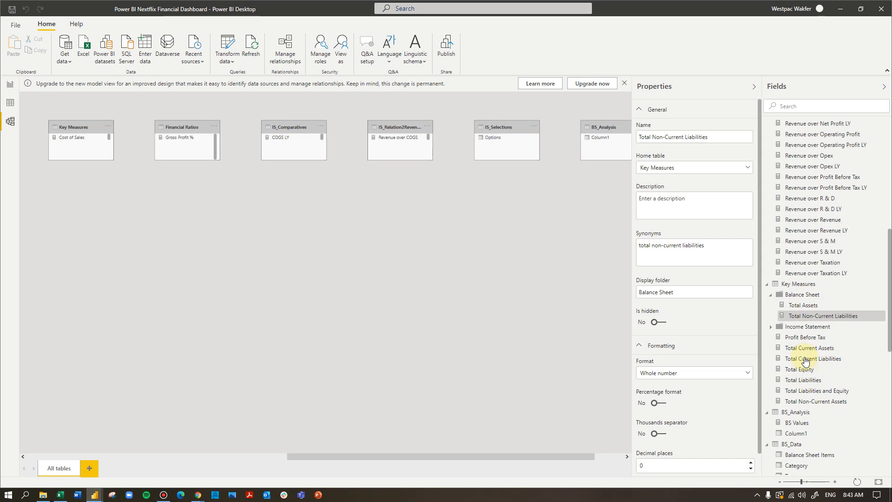
drag(805, 349, 803, 299)
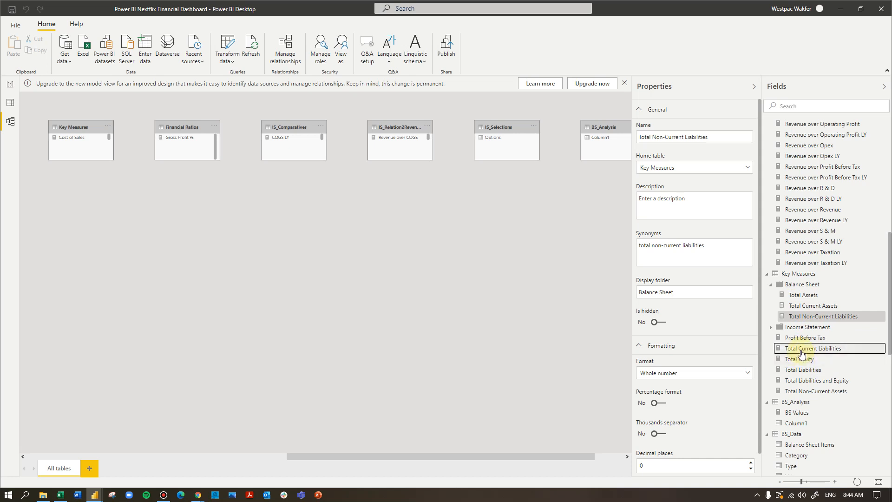
- Move Total Current Liabilities, Total Equity, Total Liabilities and Total Liabilities and Equity into the Balance Sheet folder
drag(801, 349, 802, 304)
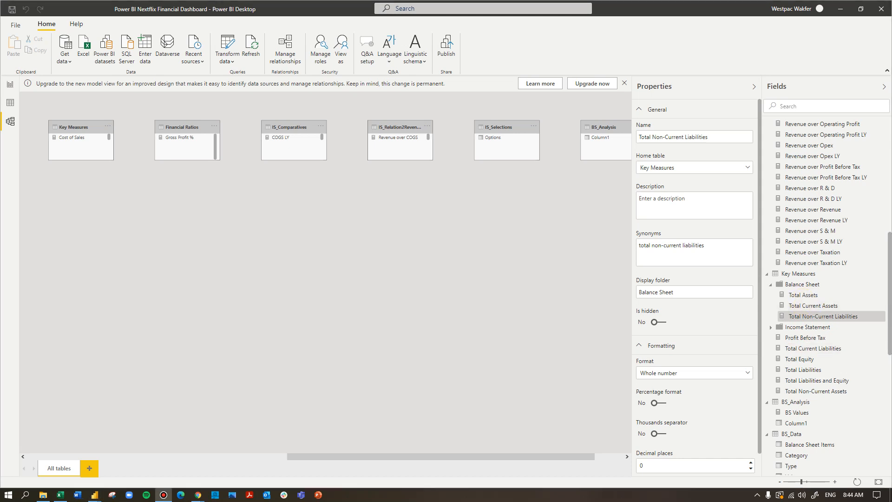
drag(819, 350, 817, 312)
drag(814, 344, 809, 287)
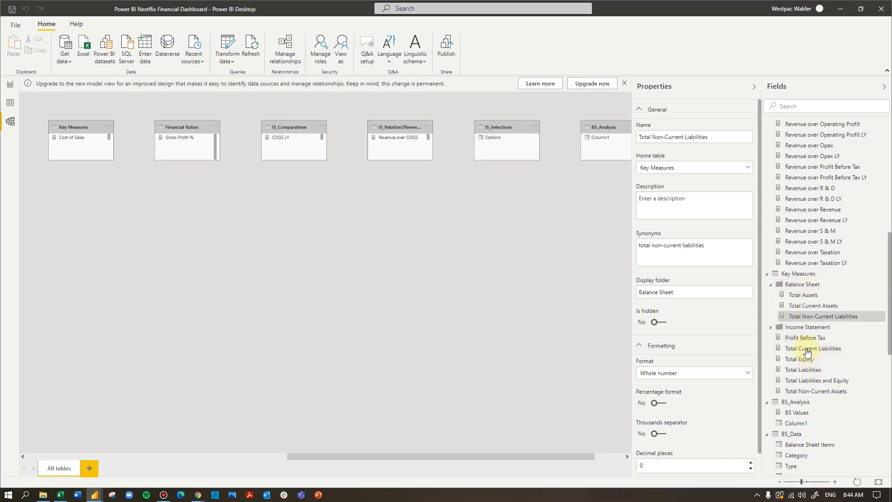
drag(807, 348, 804, 280)
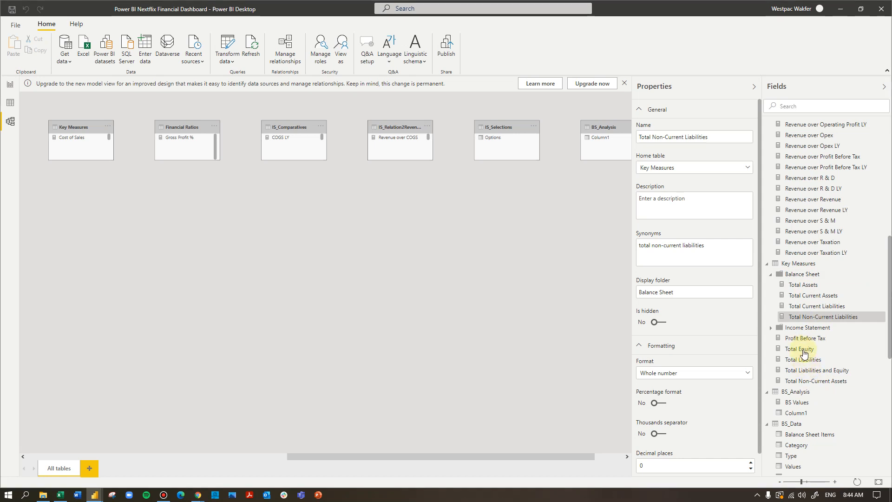
drag(799, 353, 799, 264)
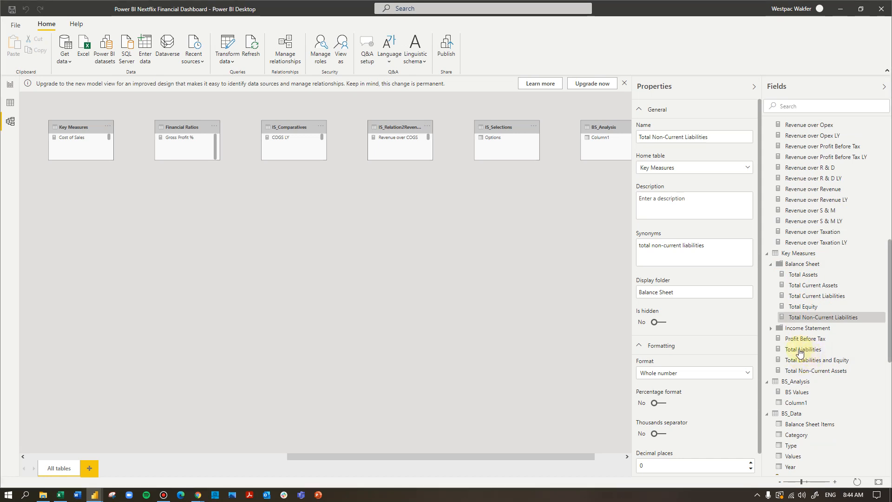
drag(799, 352, 798, 254)
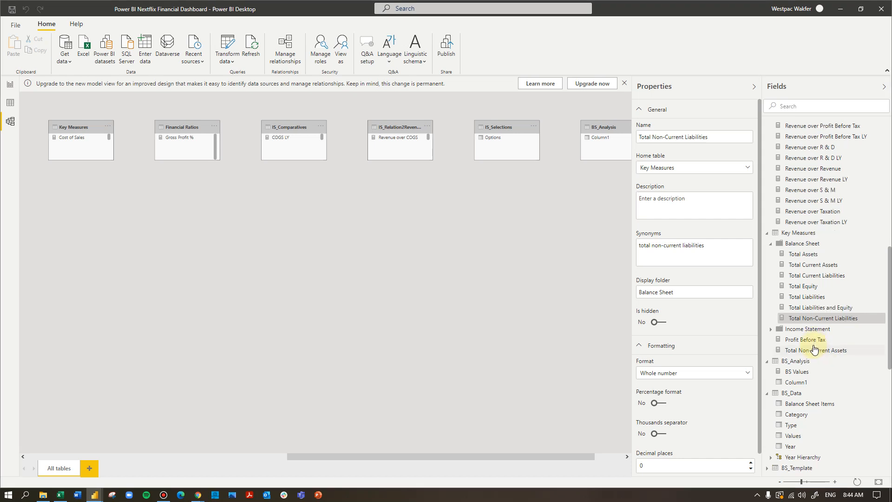
- Move the Total Non-Current Assets measure into the Balance Sheet folder
drag(811, 351, 807, 246)
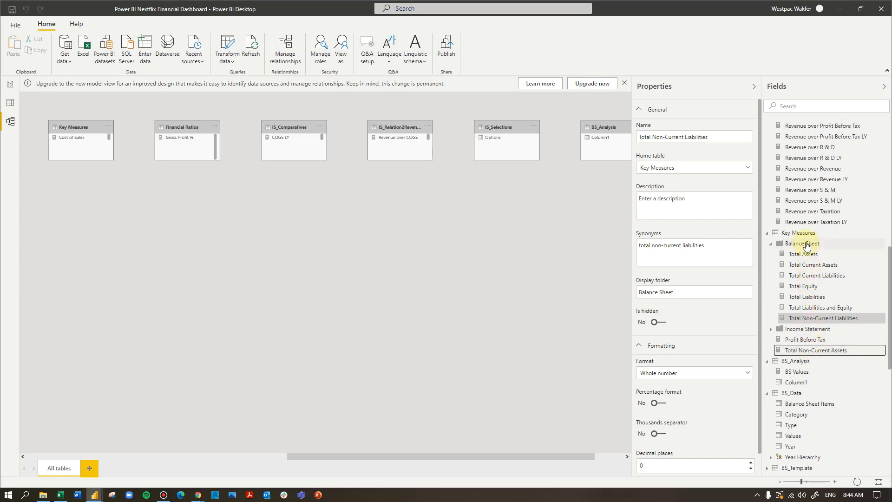
drag(815, 350, 806, 247)
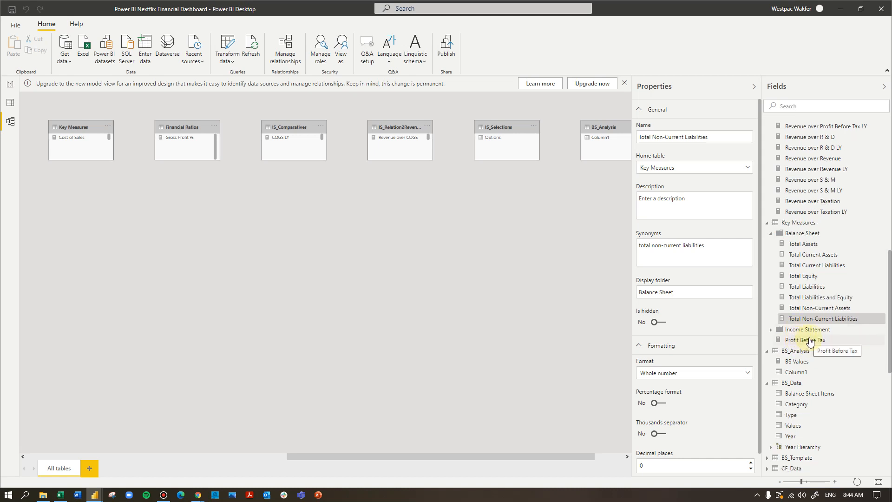
click(809, 342)
drag(810, 341, 810, 330)
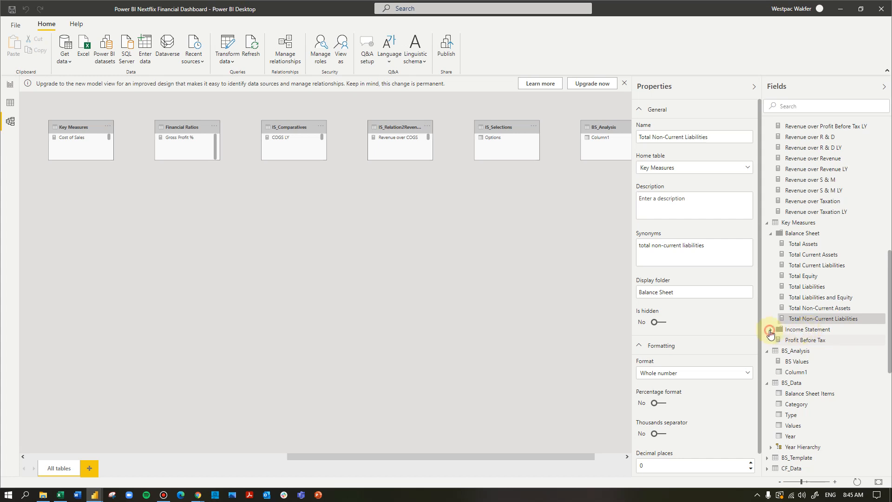
- Expand and collapse the Balance Sheet and Income Statement folders to review the measures they contain
click(769, 331)
click(770, 331)
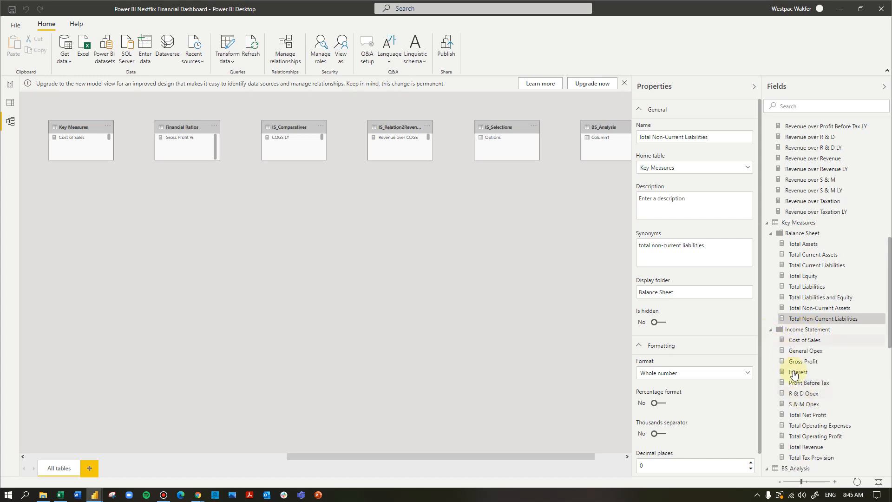
scroll(800, 390, down, 3)
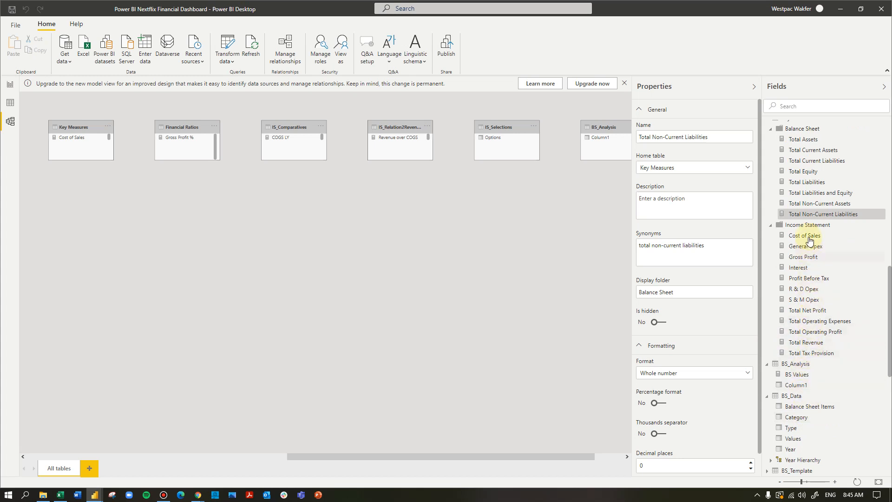
scroll(808, 257, up, 2)
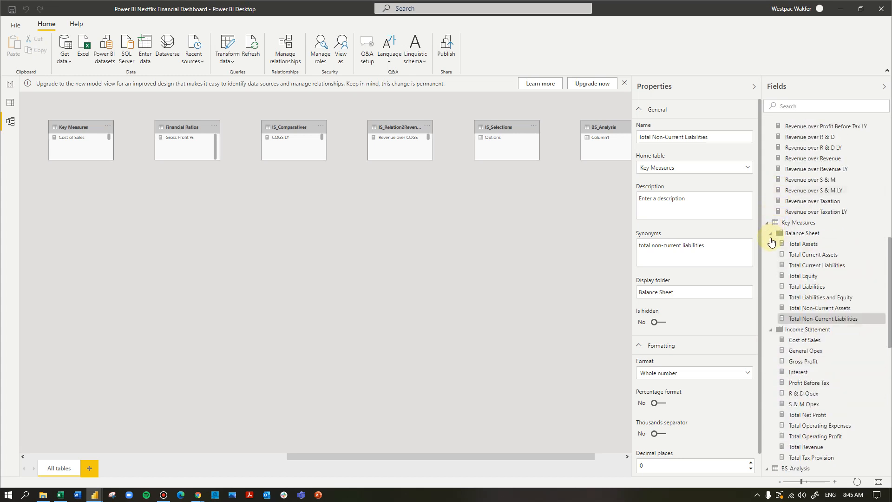
click(771, 234)
click(771, 244)
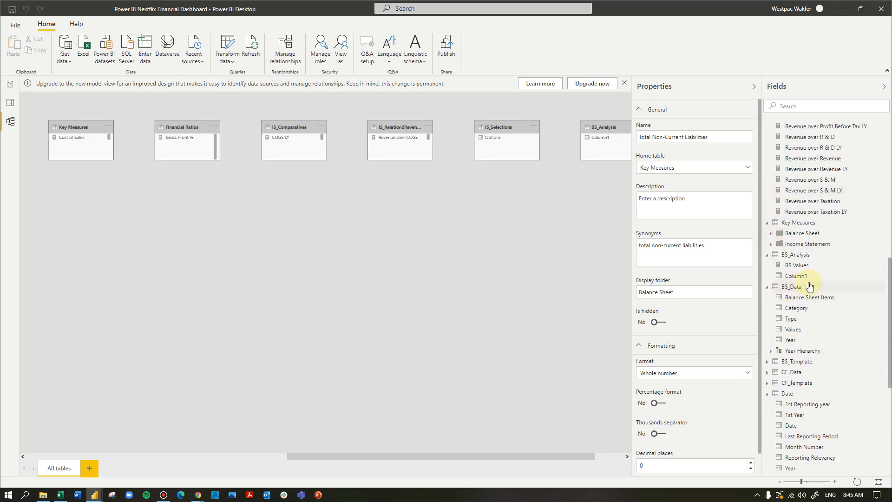
click(771, 245)
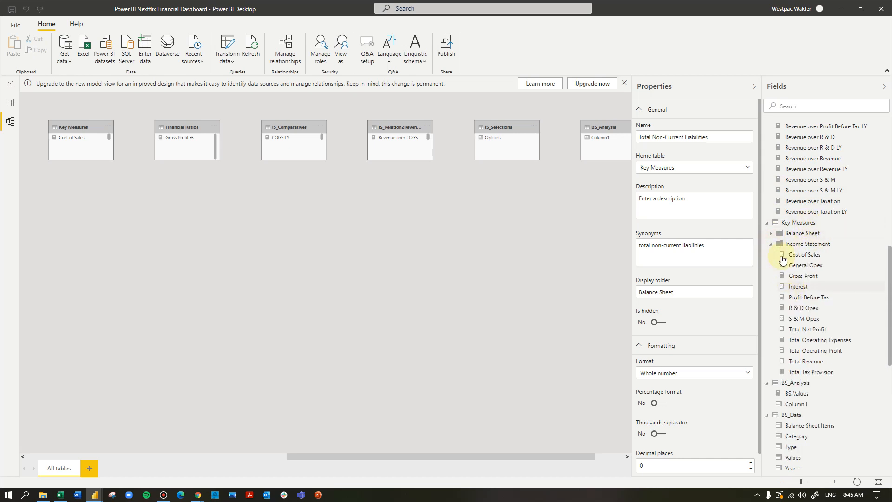
click(771, 234)
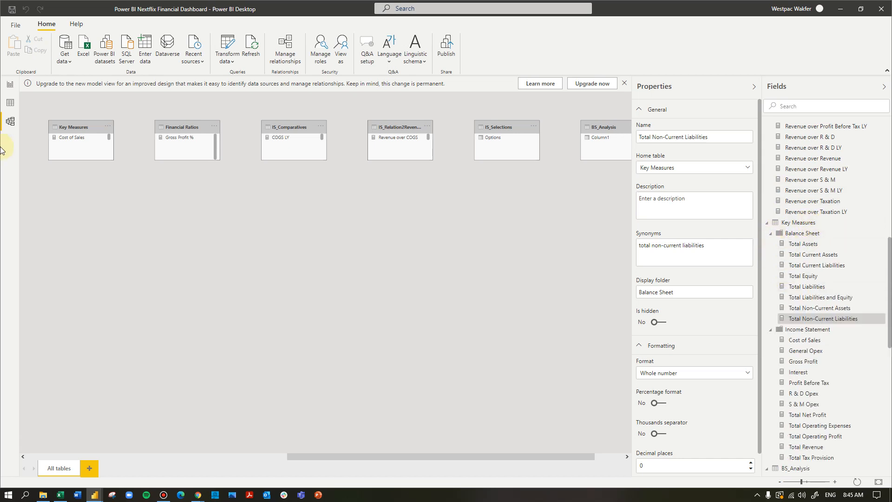
- Switch to report view and expand the Balance Sheet and Income Statement folders in the fields list
click(9, 84)
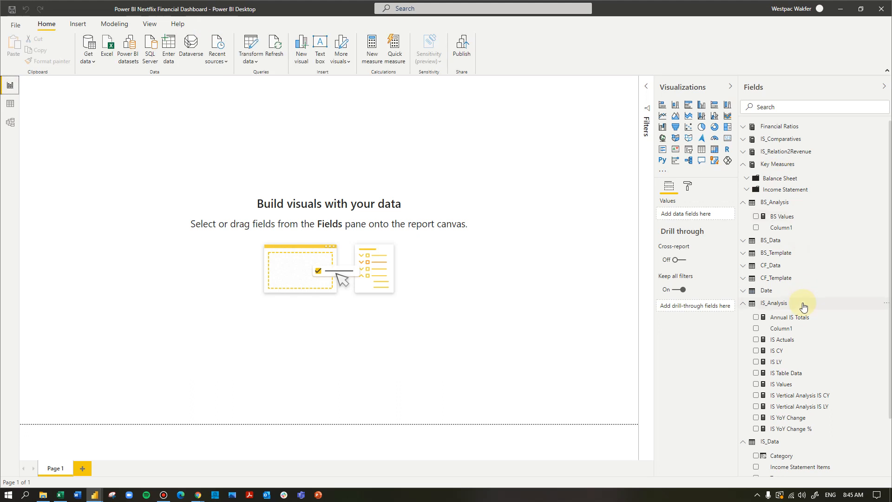
click(747, 189)
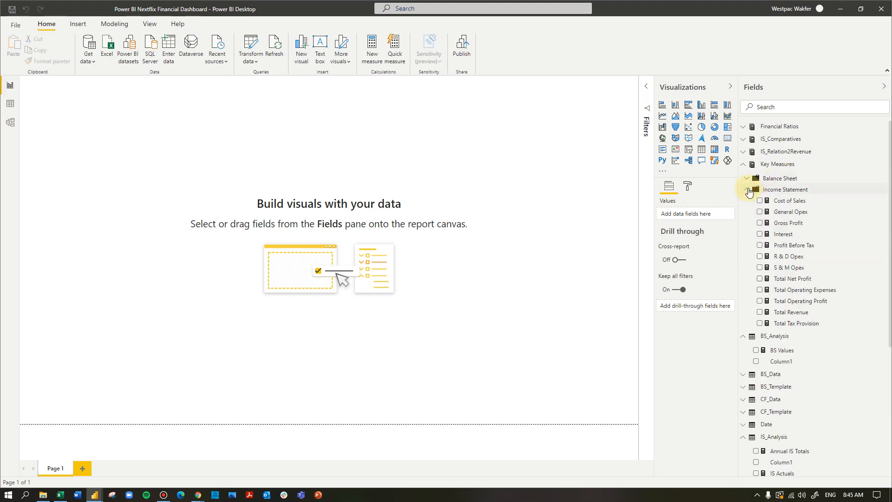
click(747, 180)
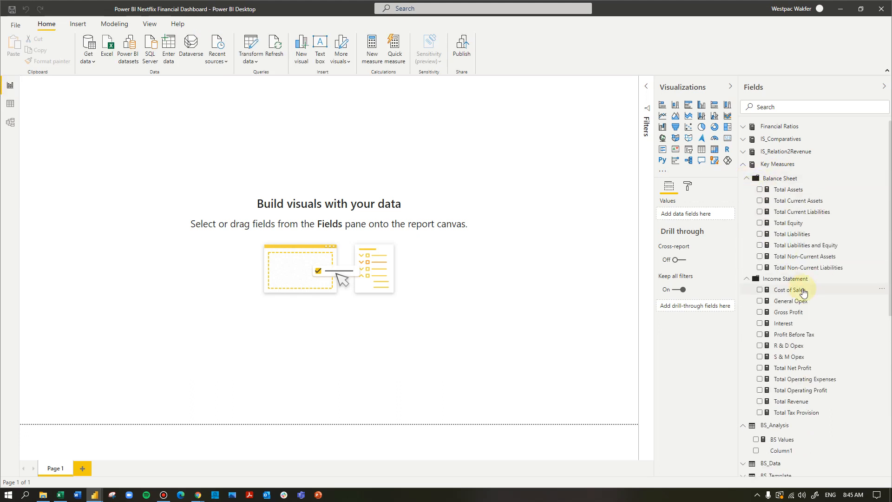